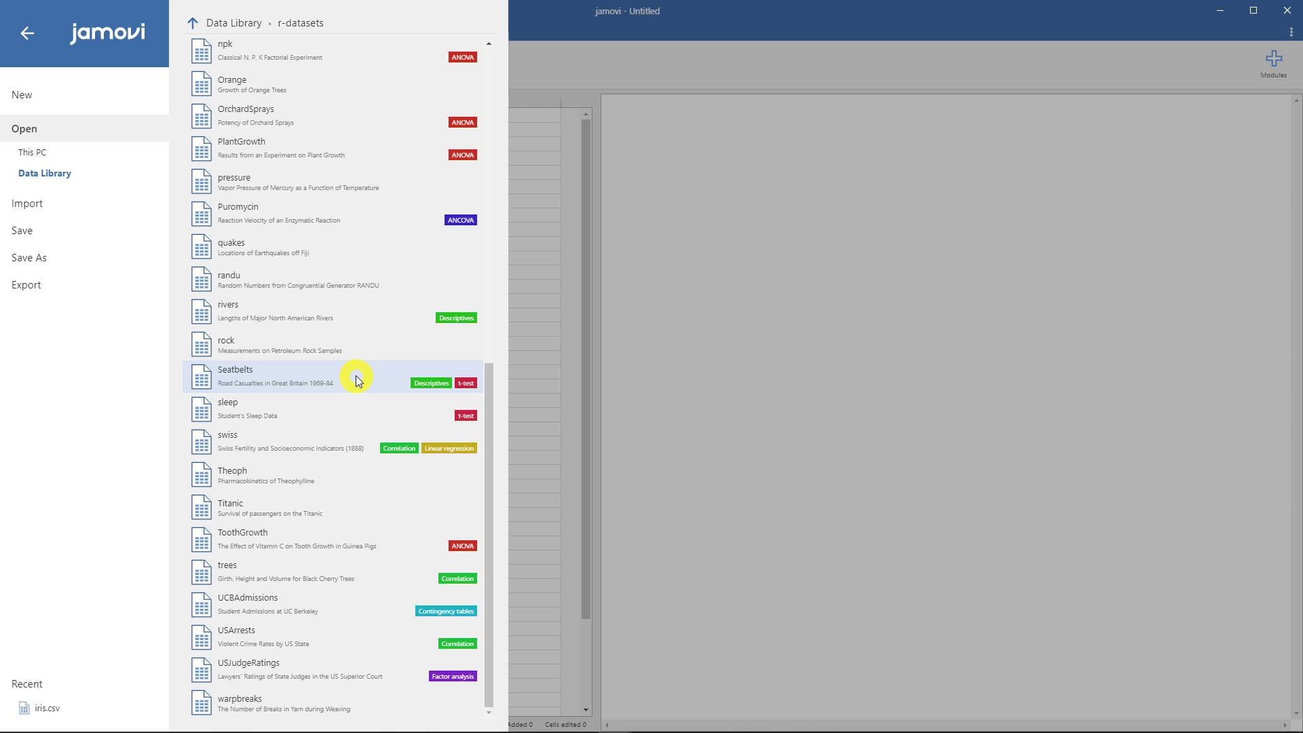
# Open the Seatbelts dataset from the r-datasets library and widen the data area and the DriversKilled and drivers columns.
pyautogui.click(357, 379)
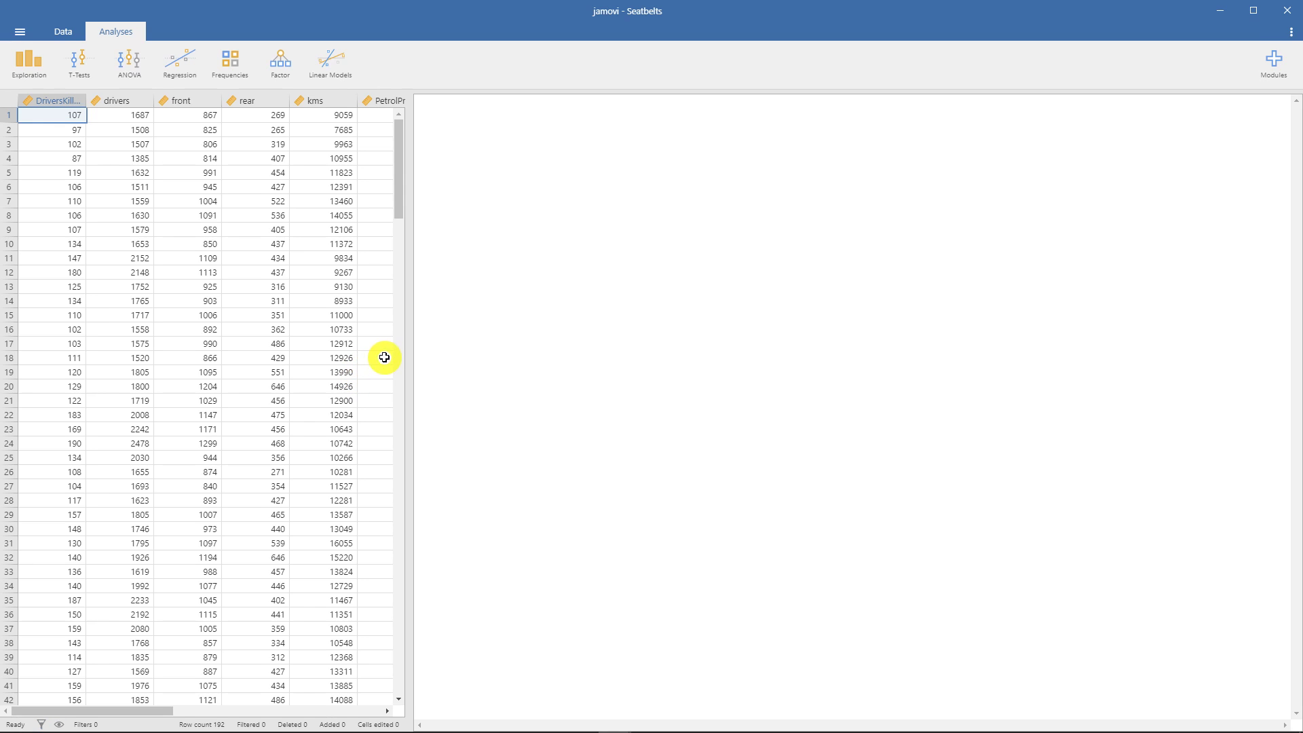
pyautogui.moveTo(407, 357); pyautogui.dragTo(713, 344)
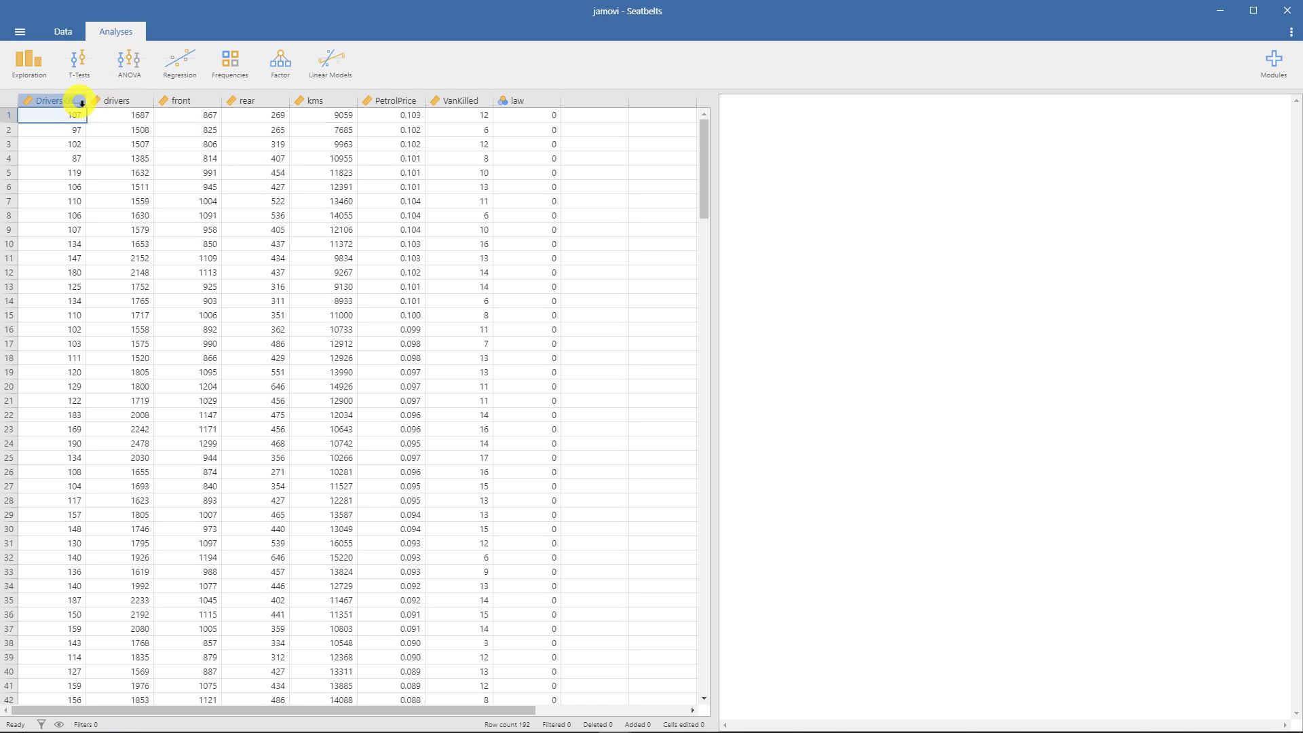
pyautogui.moveTo(83, 99); pyautogui.dragTo(113, 99)
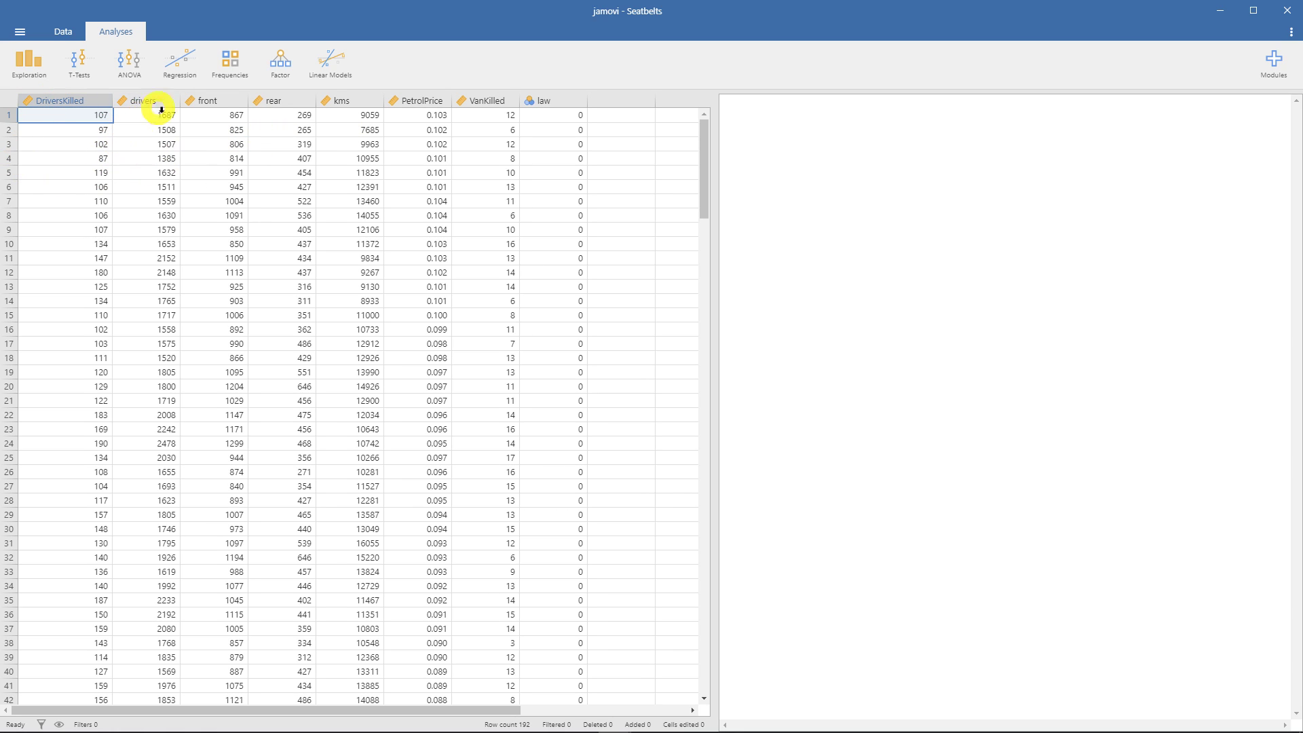
pyautogui.moveTo(176, 100); pyautogui.dragTo(194, 101)
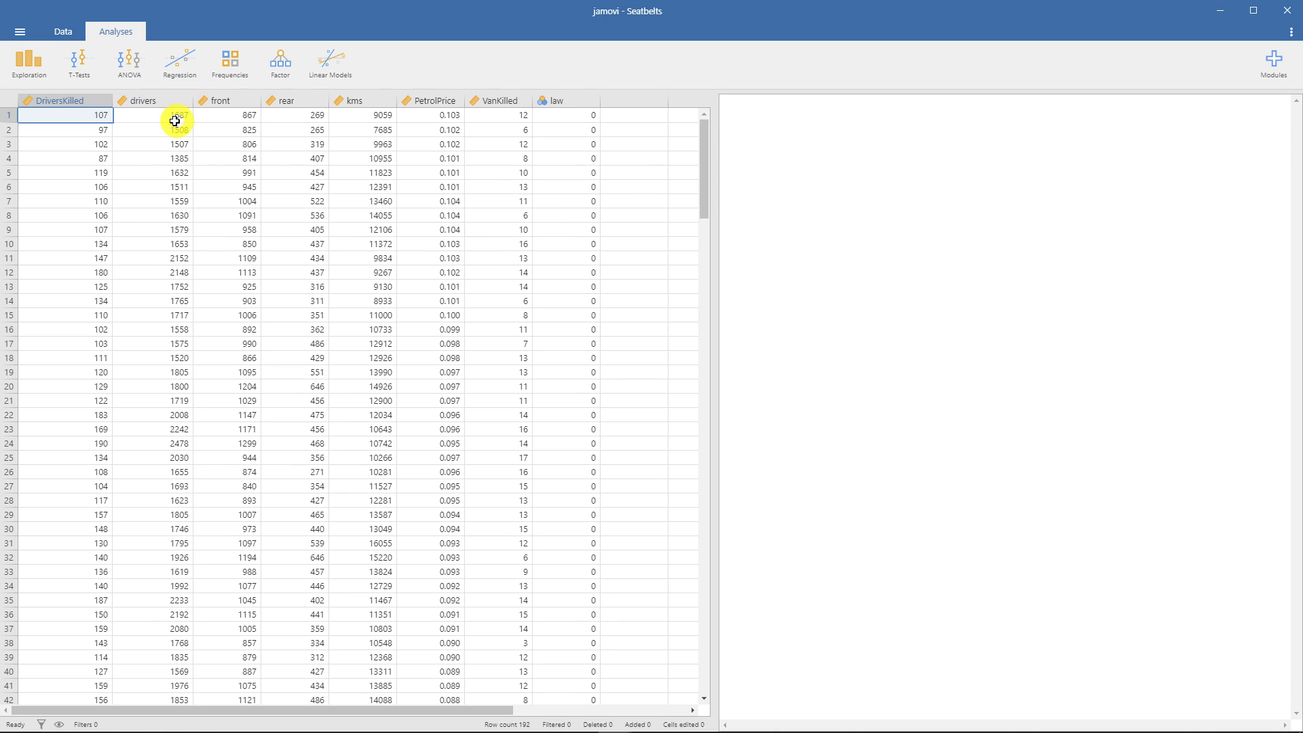
# Examine the DriversKilled, drivers, front, rear and kms columns of the dataset.
pyautogui.click(176, 120)
pyautogui.moveTo(706, 166); pyautogui.dragTo(620, 110)
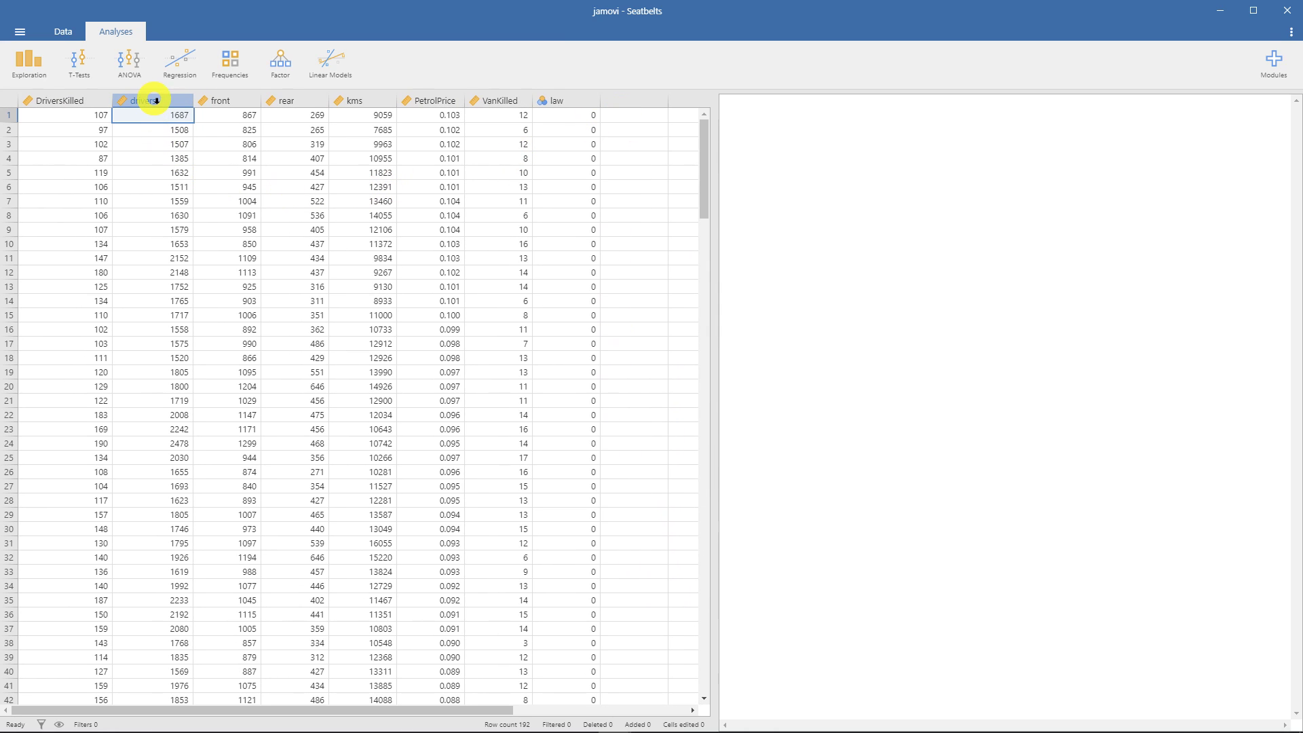
pyautogui.click(155, 101)
pyautogui.click(167, 117)
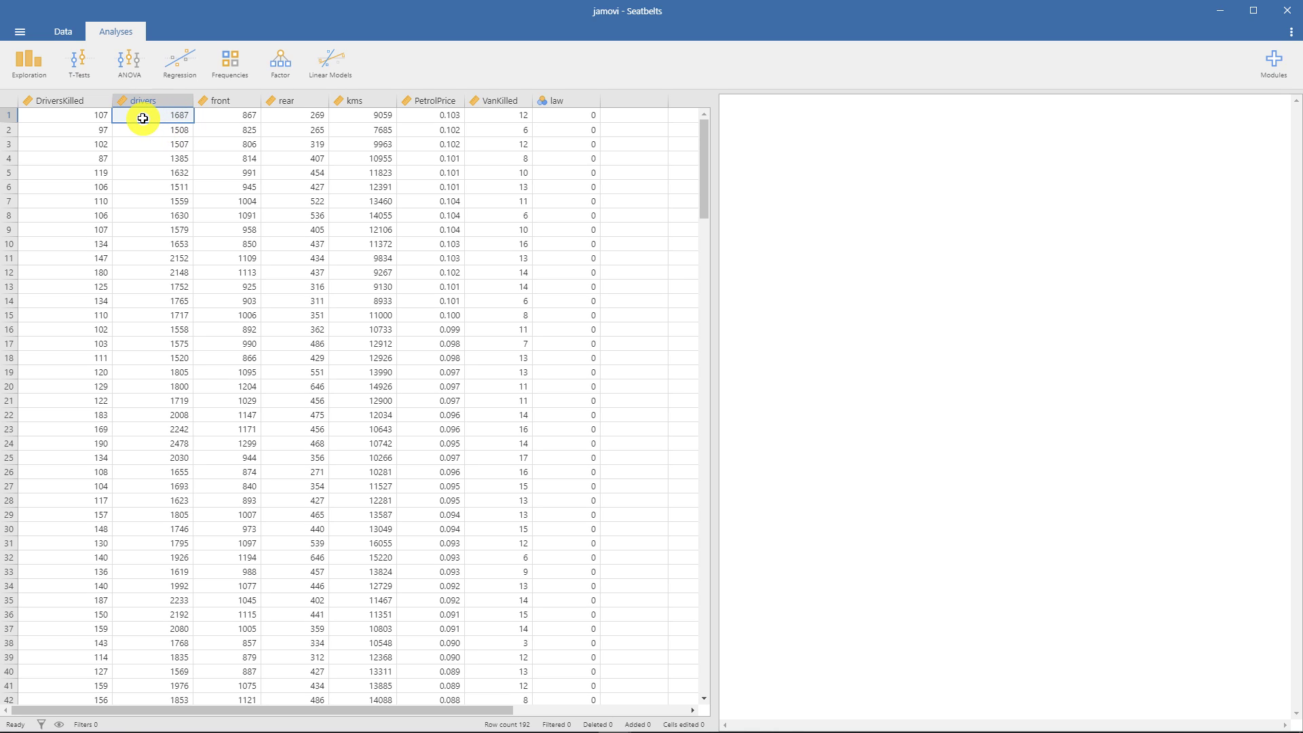
pyautogui.click(89, 116)
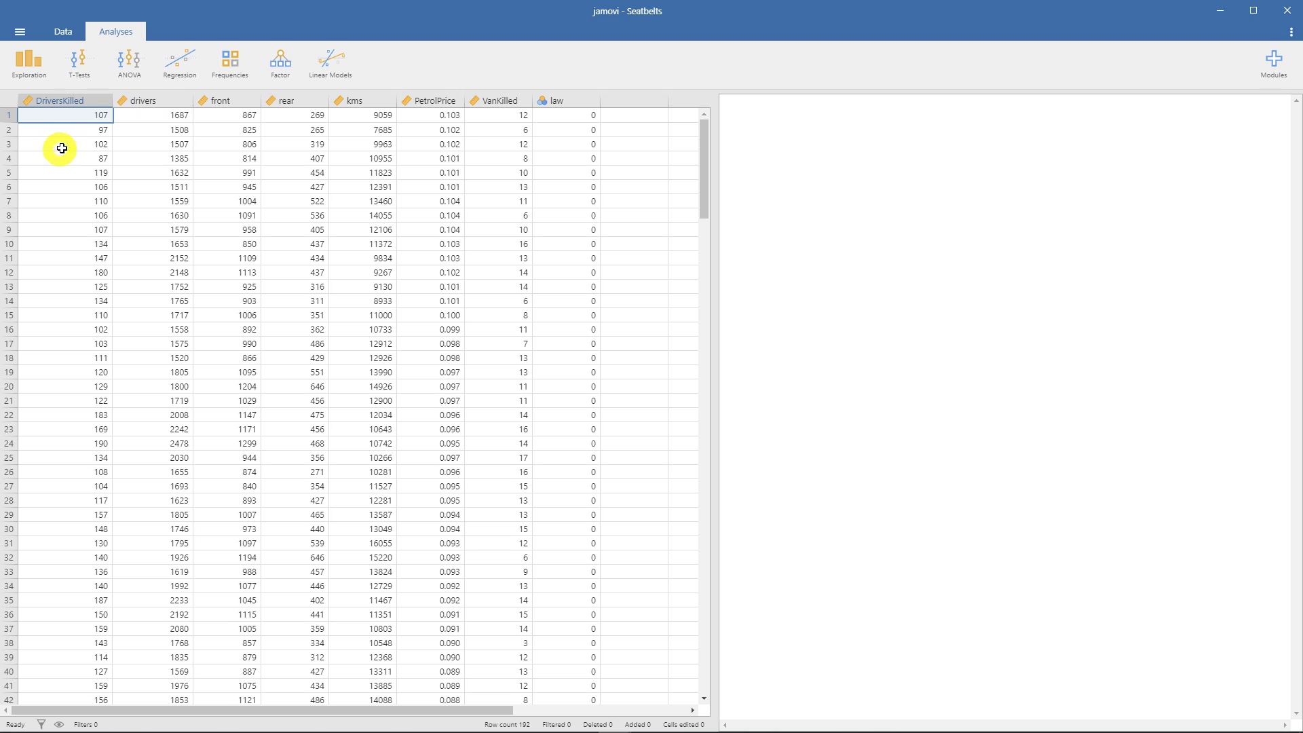
pyautogui.click(213, 107)
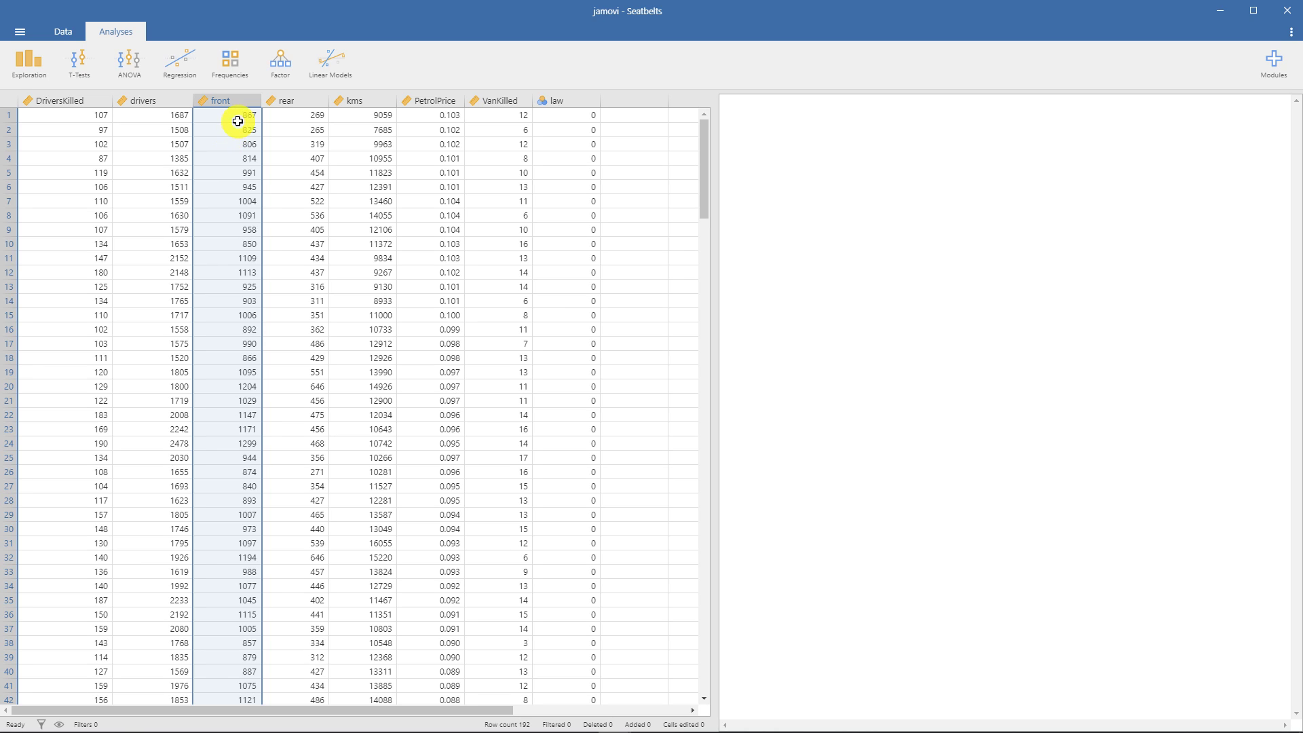
pyautogui.click(240, 117)
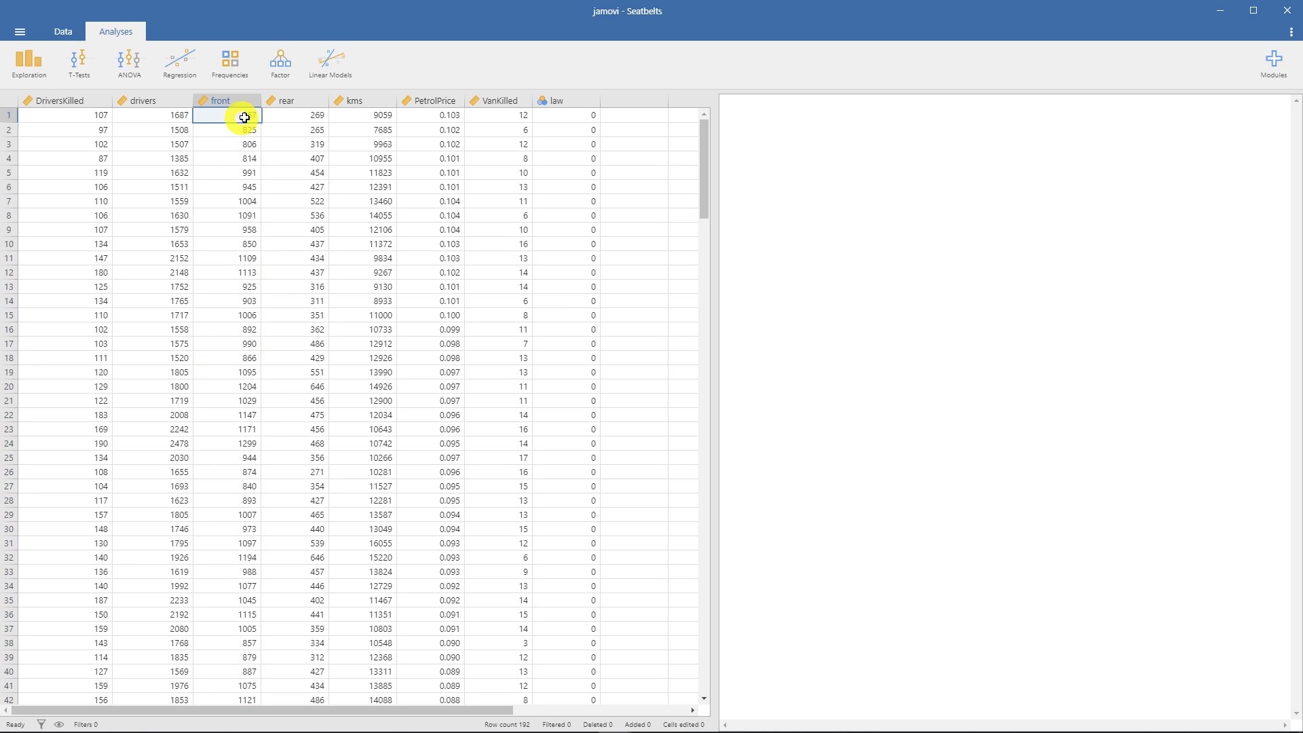
pyautogui.click(293, 117)
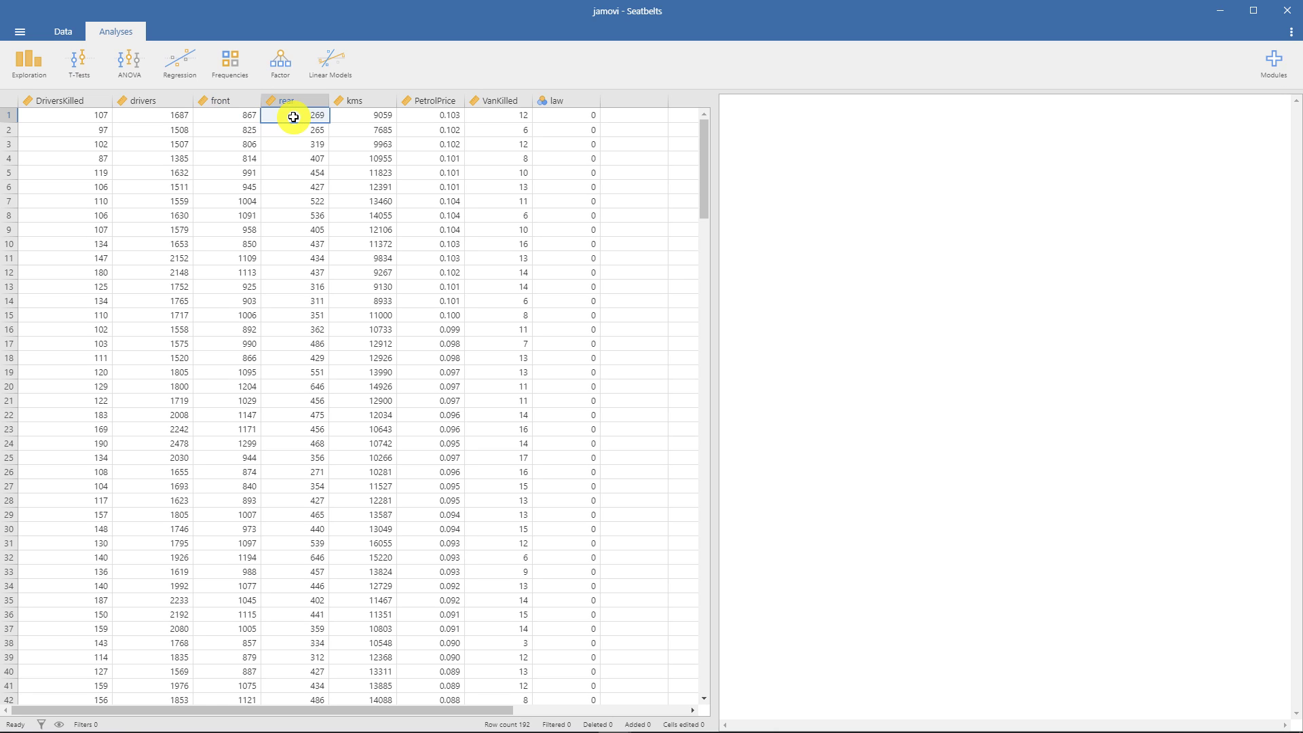
pyautogui.click(360, 114)
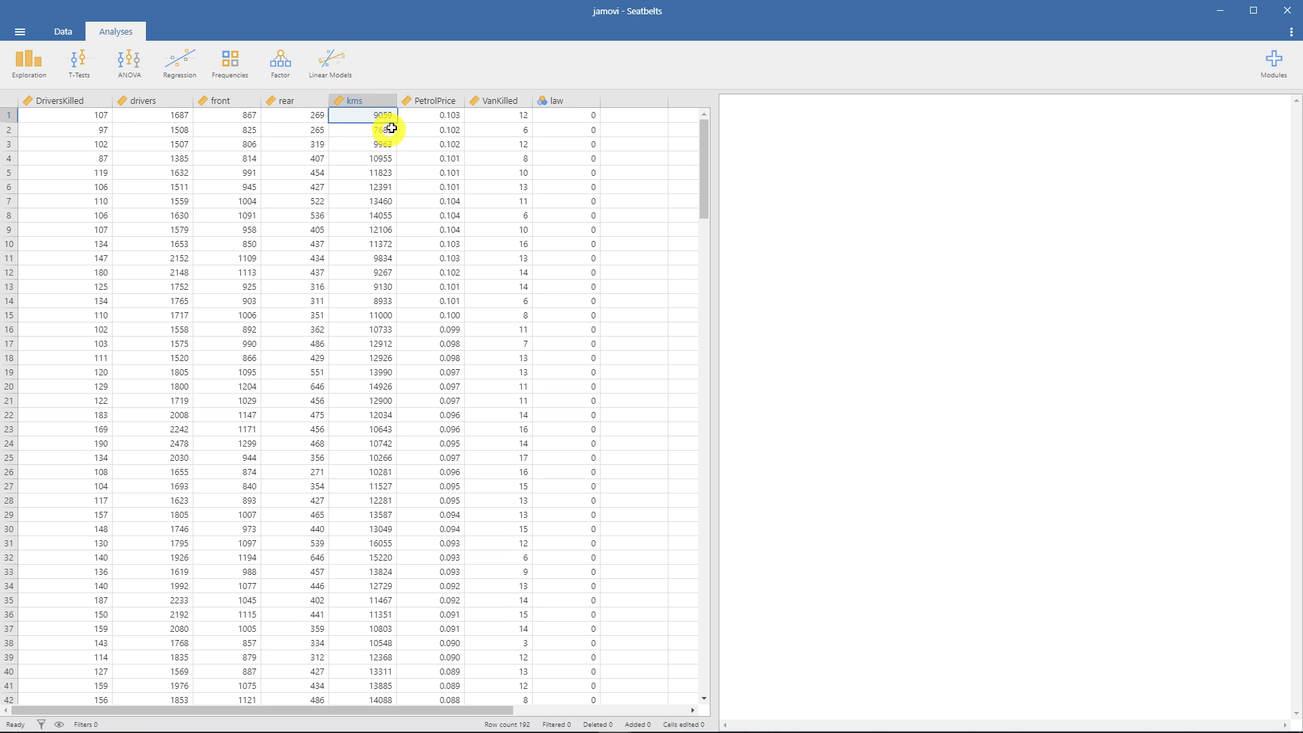
# Widen the PetrolPrice column slightly and examine the VanKilled and law columns, including the law values in the later rows.
pyautogui.click(460, 102)
pyautogui.moveTo(460, 102); pyautogui.dragTo(515, 104)
pyautogui.click(518, 111)
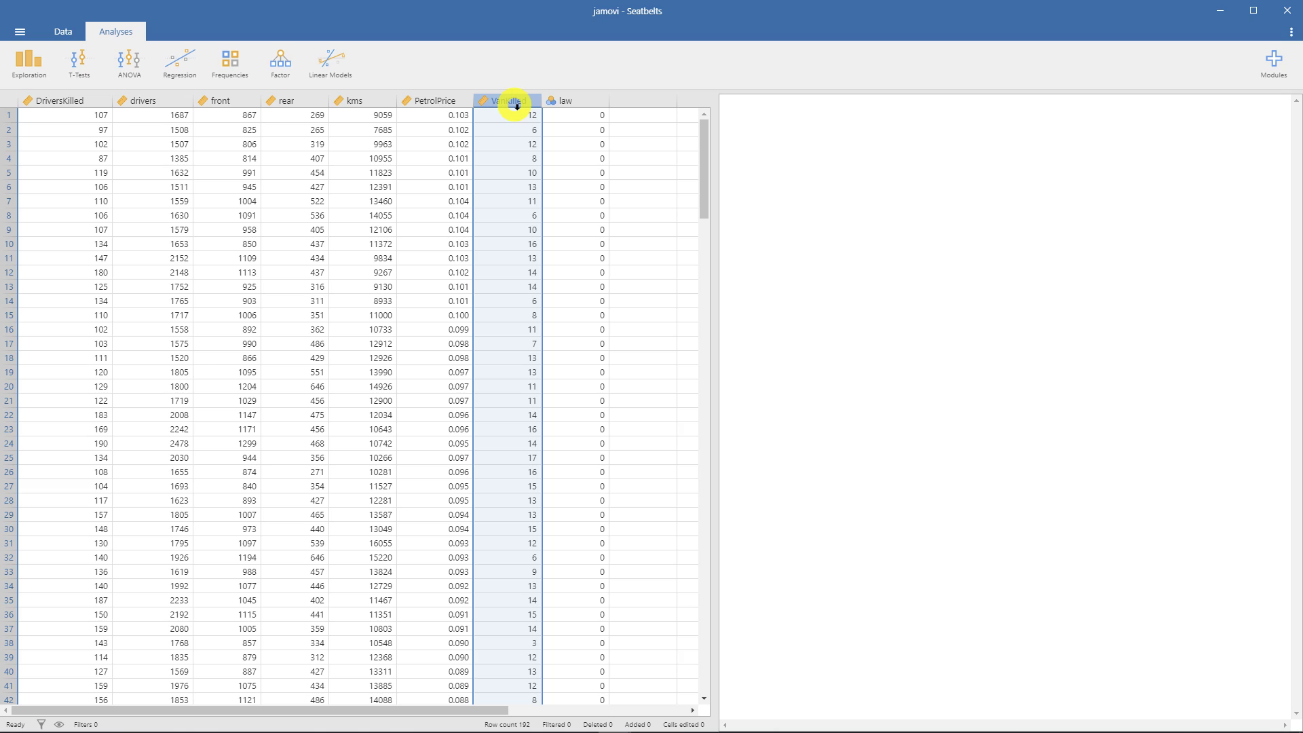
pyautogui.click(566, 103)
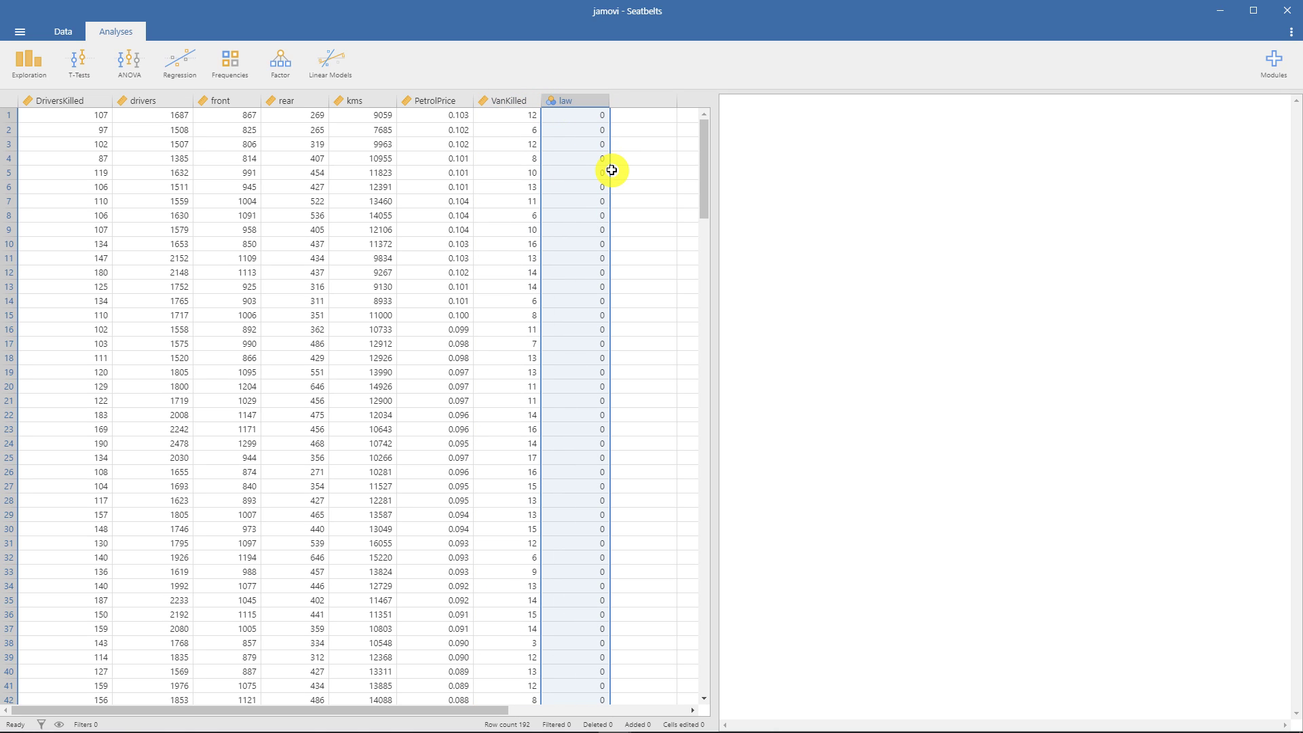
pyautogui.moveTo(706, 157); pyautogui.dragTo(687, 475)
pyautogui.moveTo(600, 311); pyautogui.dragTo(568, 612)
pyautogui.moveTo(704, 529); pyautogui.dragTo(664, 195)
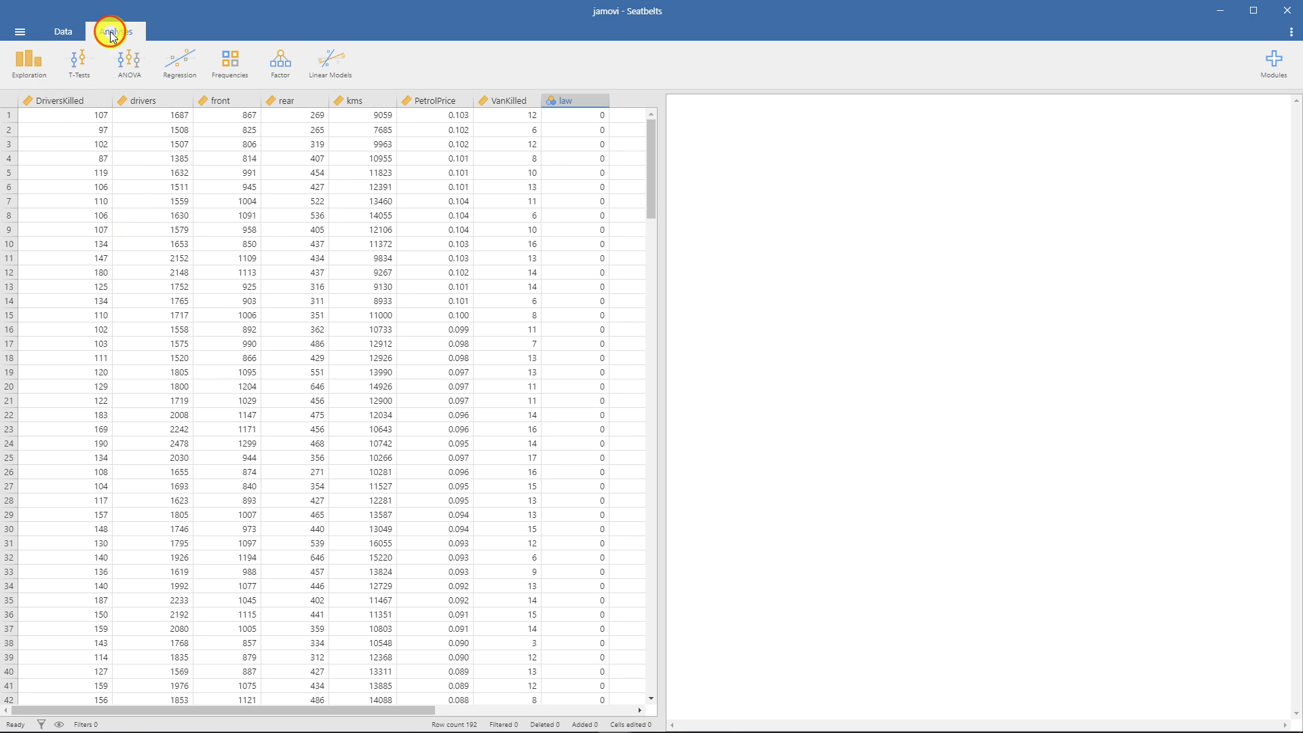
# Run a Descriptives analysis on DriversKilled, front and rear, and mark the N row and the DriversKilled mean in the results.
pyautogui.click(42, 63)
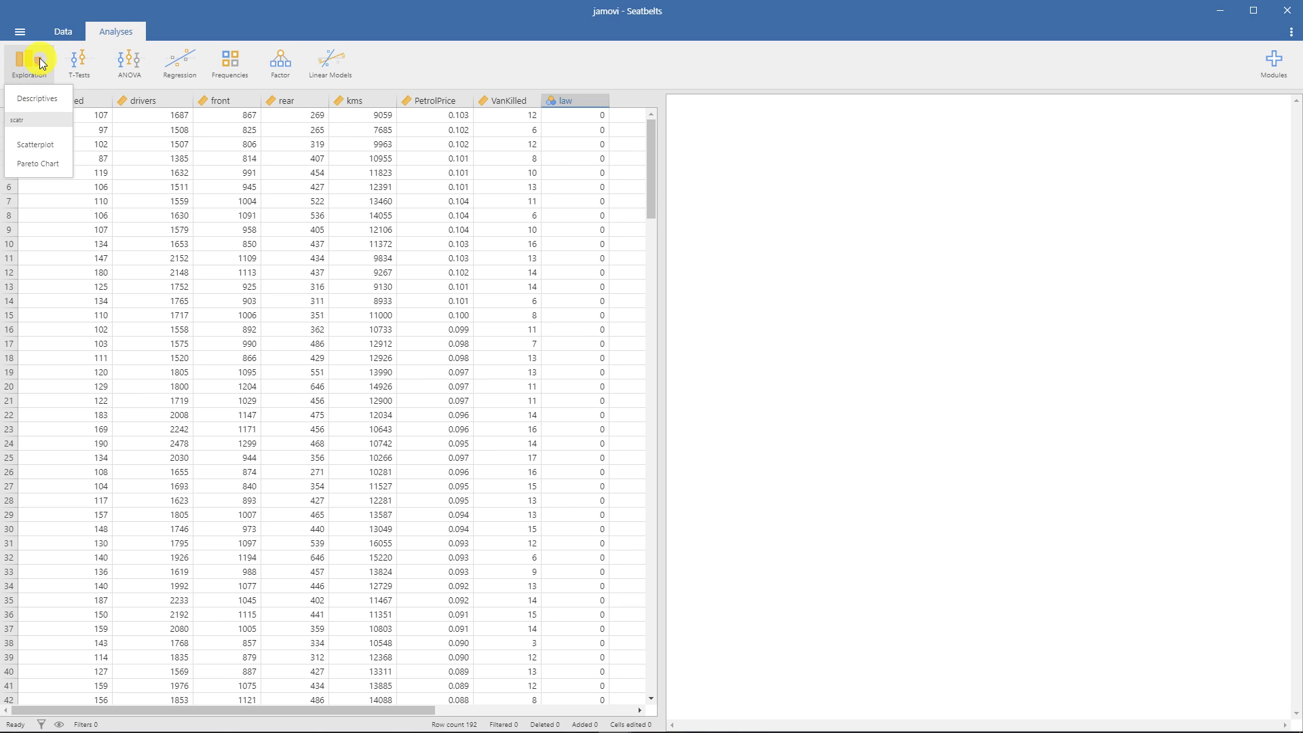
pyautogui.click(37, 97)
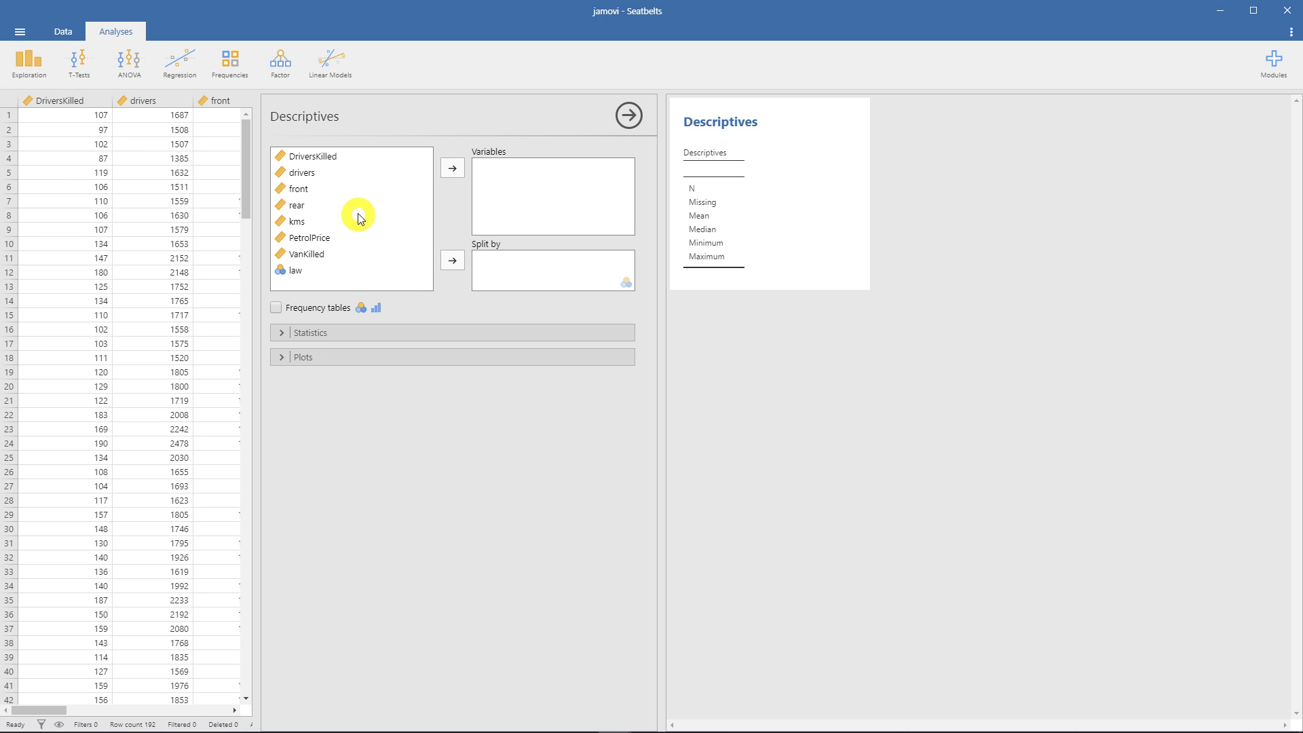
pyautogui.moveTo(324, 157); pyautogui.dragTo(356, 181)
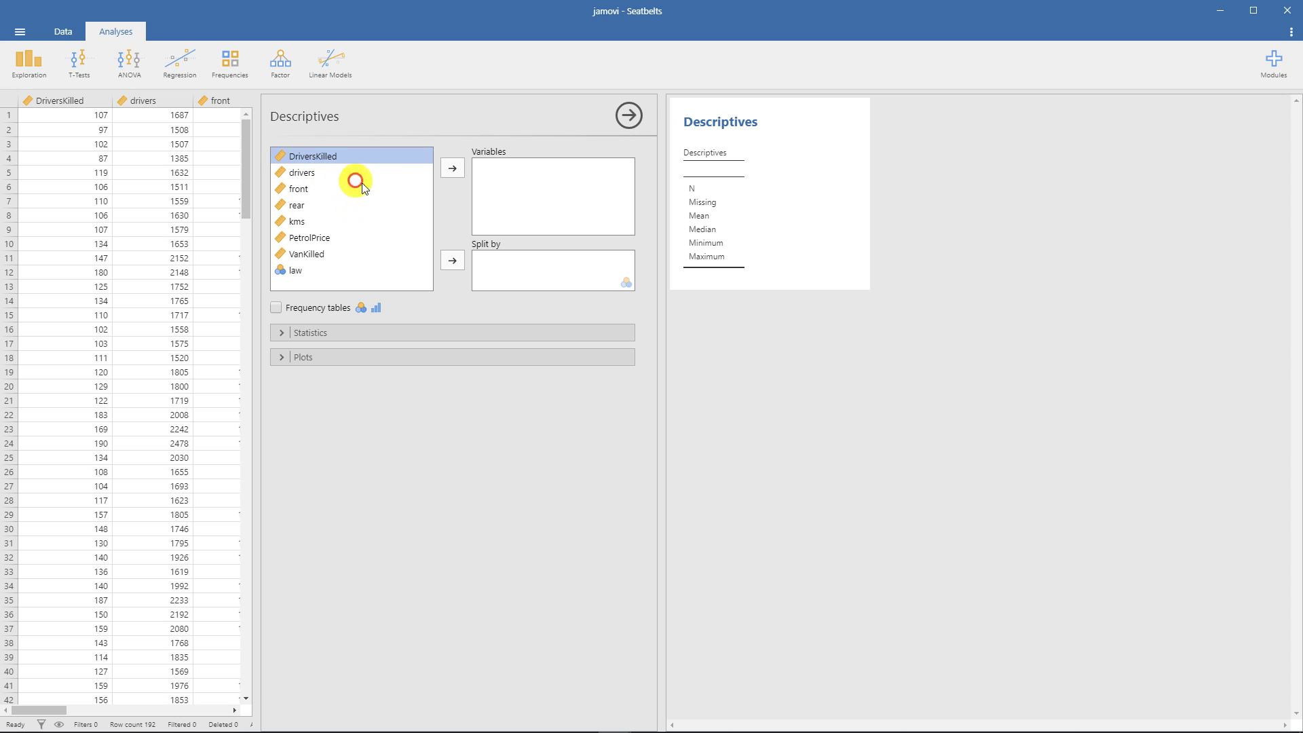
pyautogui.click(452, 168)
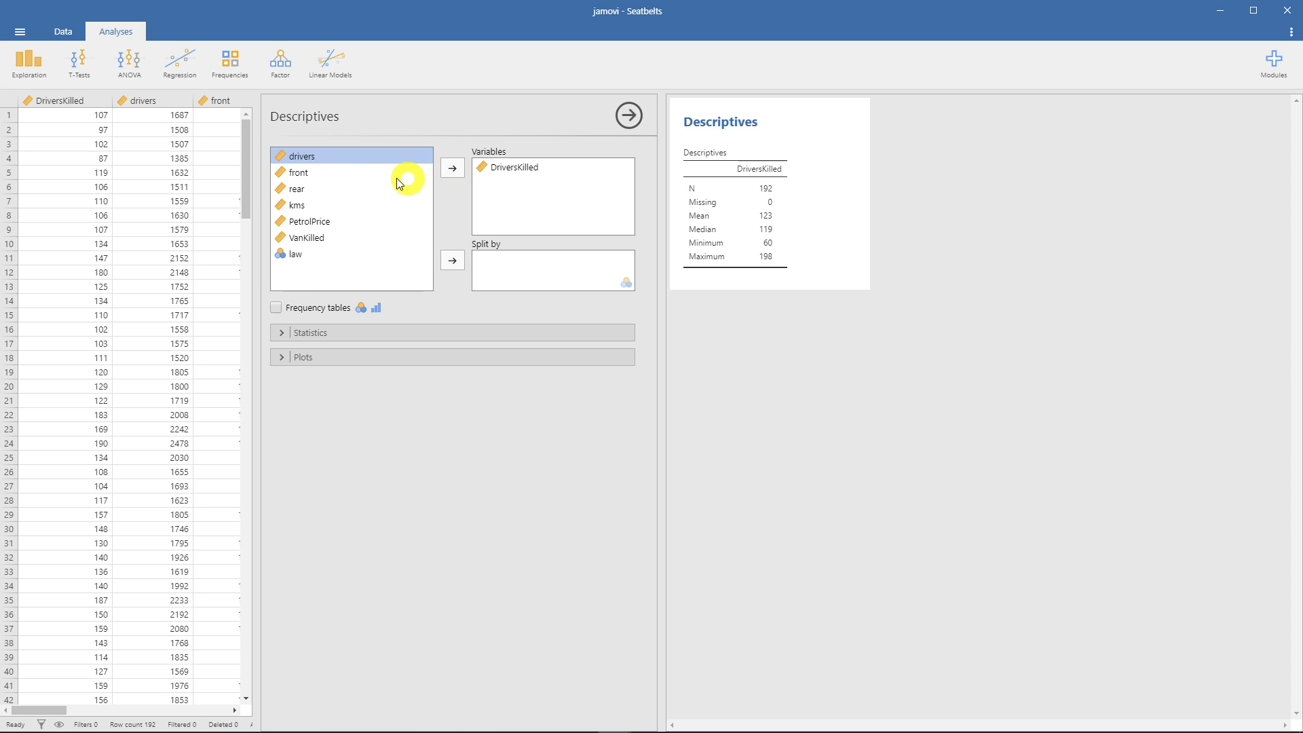
pyautogui.click(329, 174)
pyautogui.click(441, 175)
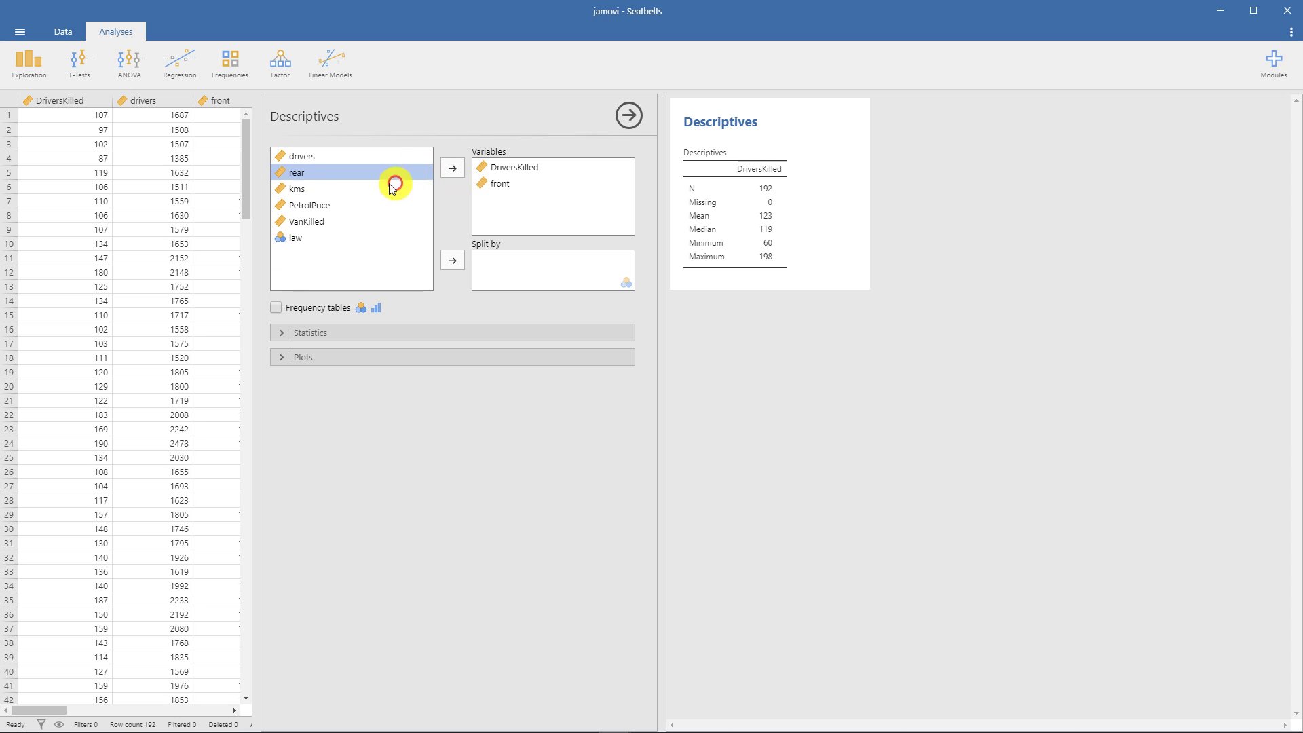
pyautogui.click(446, 168)
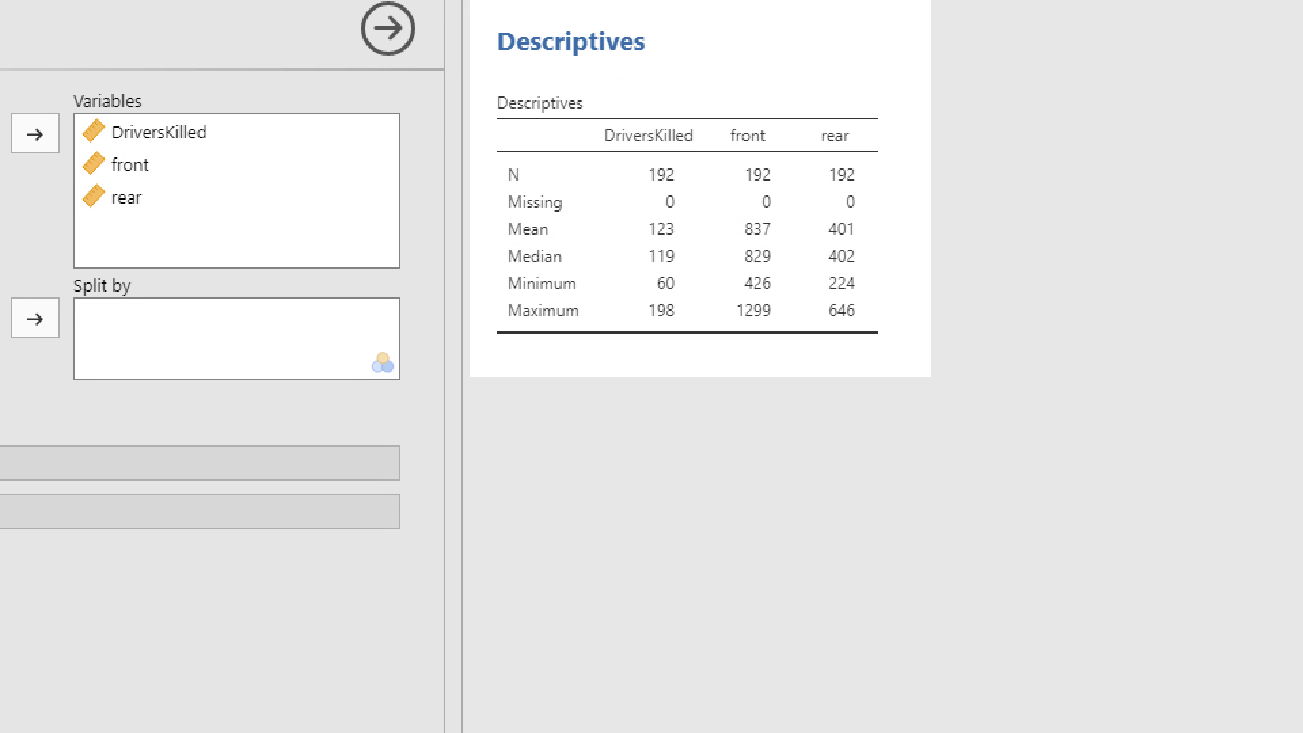
pyautogui.moveTo(503, 211); pyautogui.dragTo(841, 208)
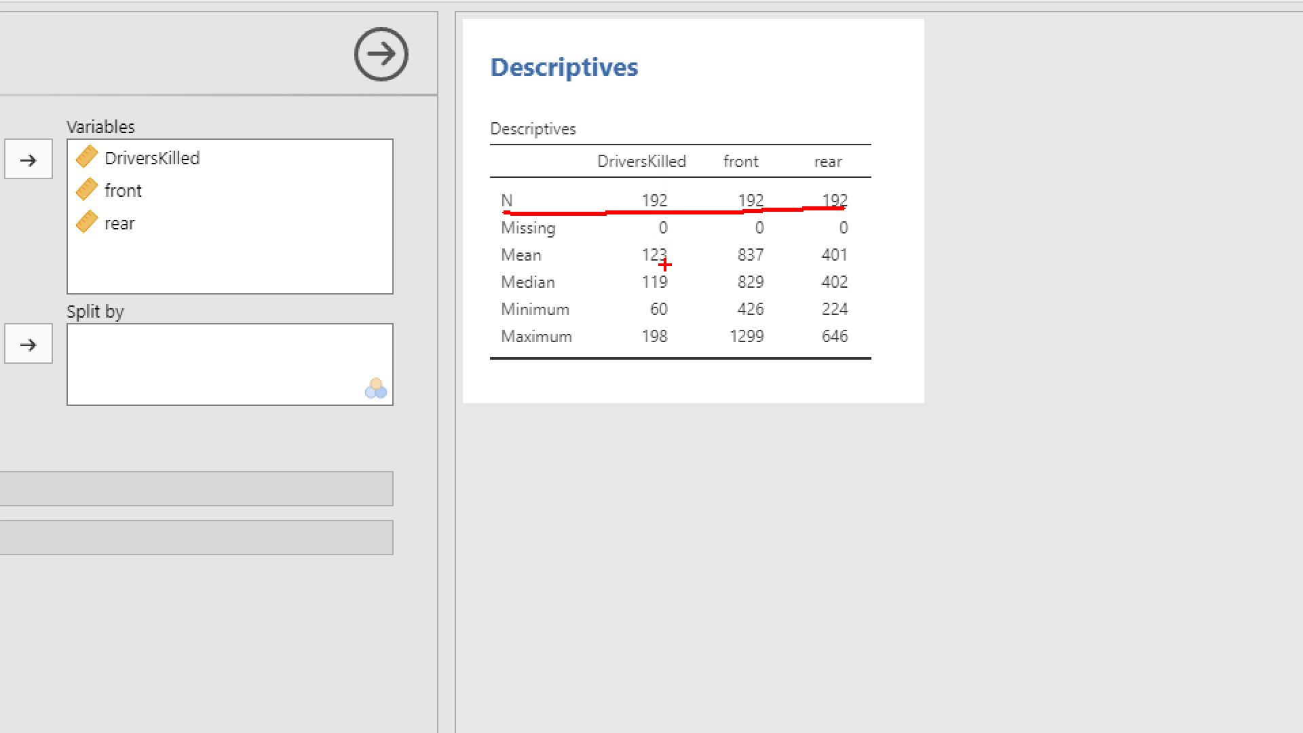
pyautogui.moveTo(663, 268)
pyautogui.mouseDown()
pyautogui.moveTo(632, 244)
pyautogui.moveTo(668, 245)
pyautogui.moveTo(672, 264)
pyautogui.mouseUp()
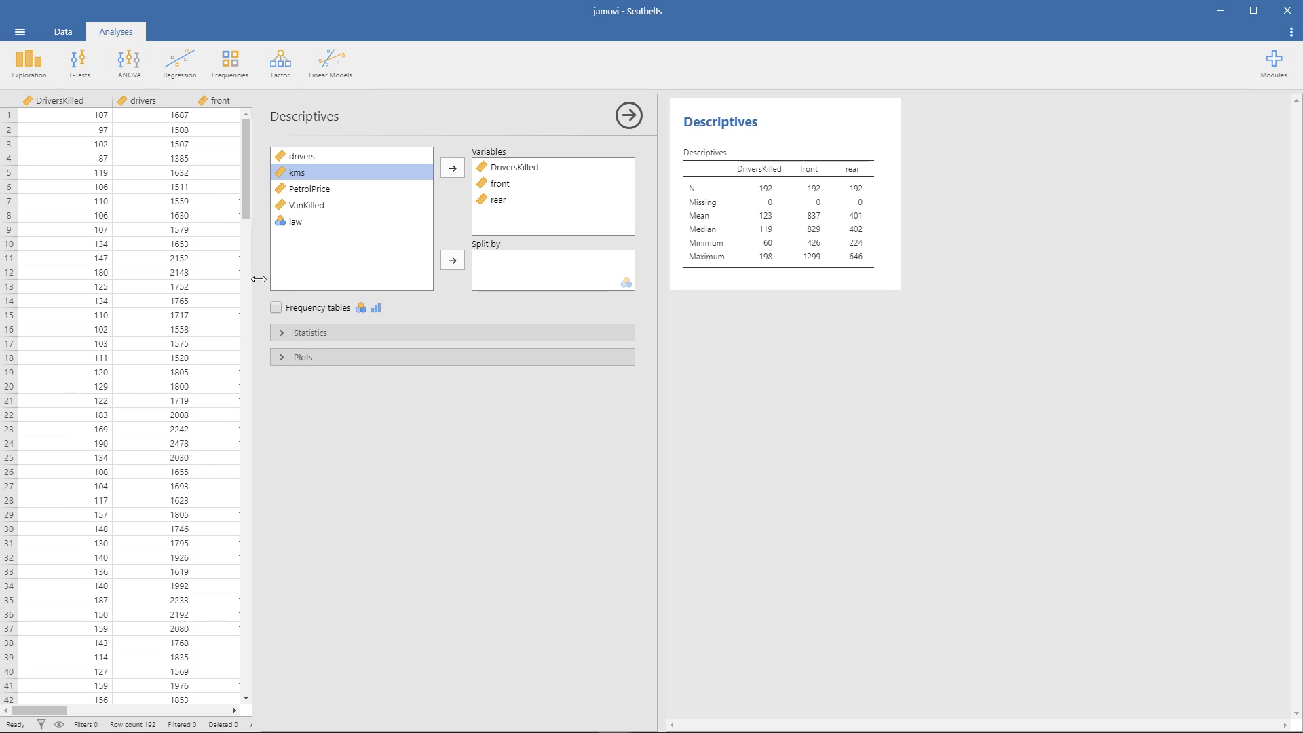
# Widen the data area and split the descriptives by law, marking the mean rows of both groups.
pyautogui.moveTo(256, 278); pyautogui.dragTo(426, 291)
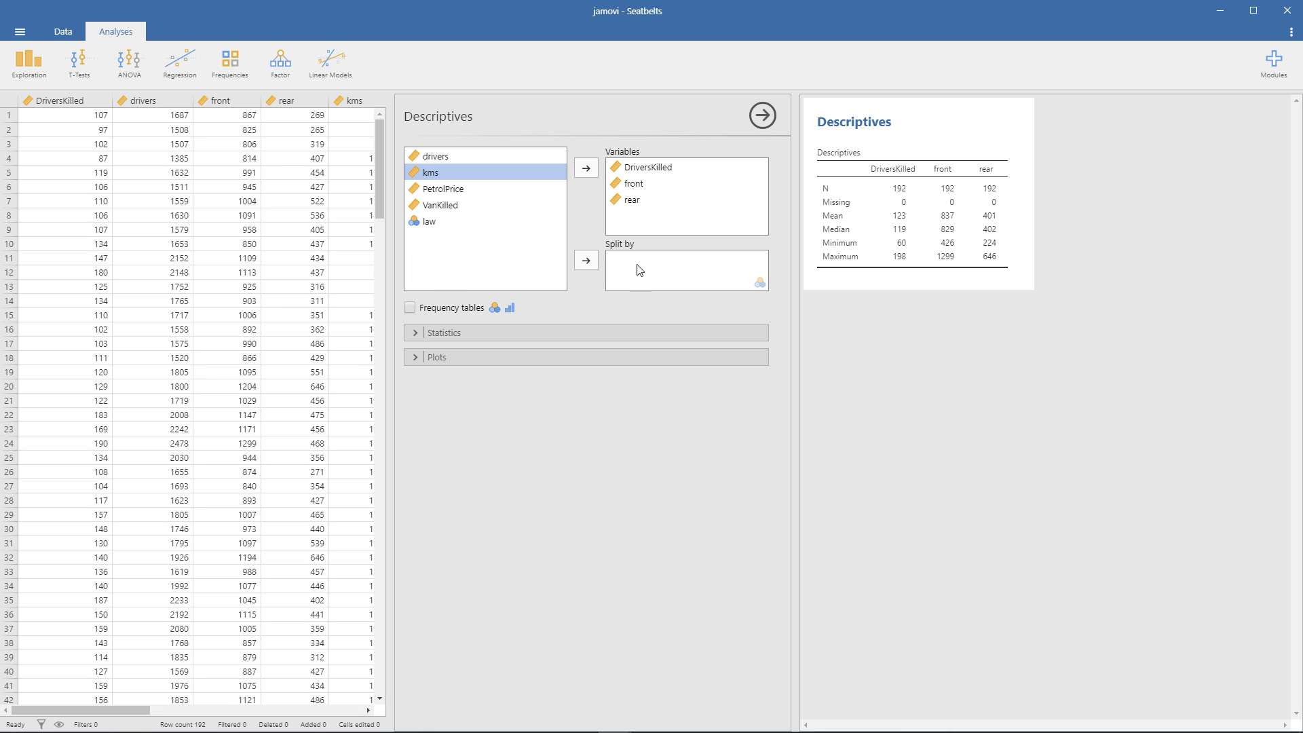
pyautogui.click(460, 221)
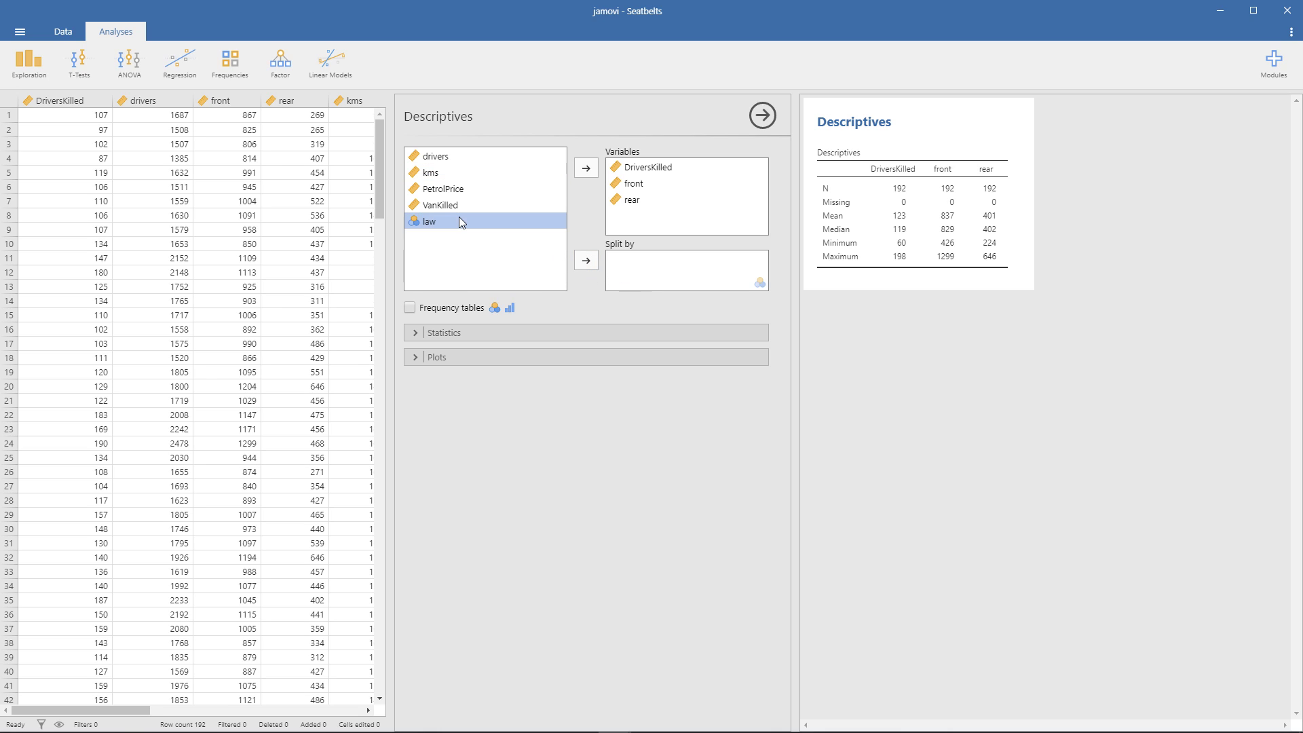
pyautogui.click(586, 260)
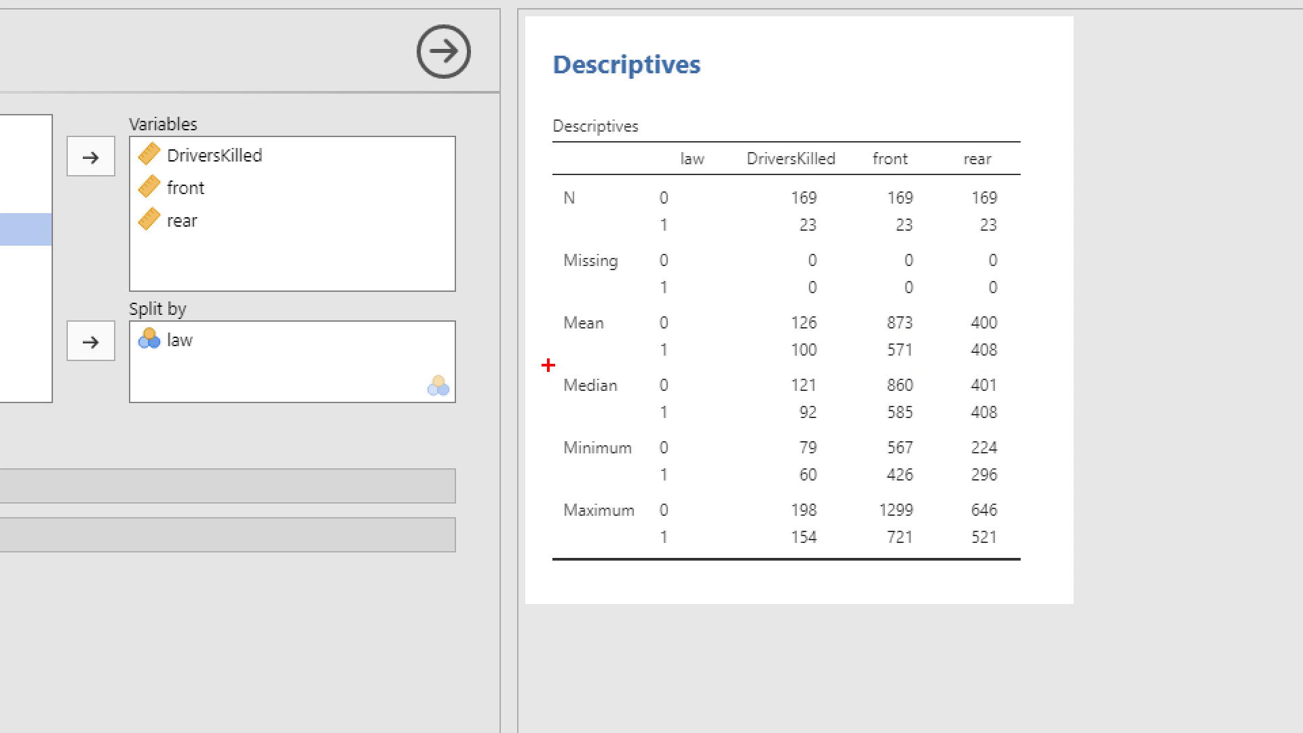
pyautogui.moveTo(550, 366)
pyautogui.mouseDown()
pyautogui.moveTo(962, 363)
pyautogui.moveTo(1019, 312)
pyautogui.moveTo(558, 299)
pyautogui.moveTo(553, 370)
pyautogui.mouseUp()
pyautogui.moveTo(744, 343)
pyautogui.mouseDown()
pyautogui.moveTo(817, 325)
pyautogui.moveTo(754, 358)
pyautogui.moveTo(841, 311)
pyautogui.moveTo(773, 355)
pyautogui.mouseUp()
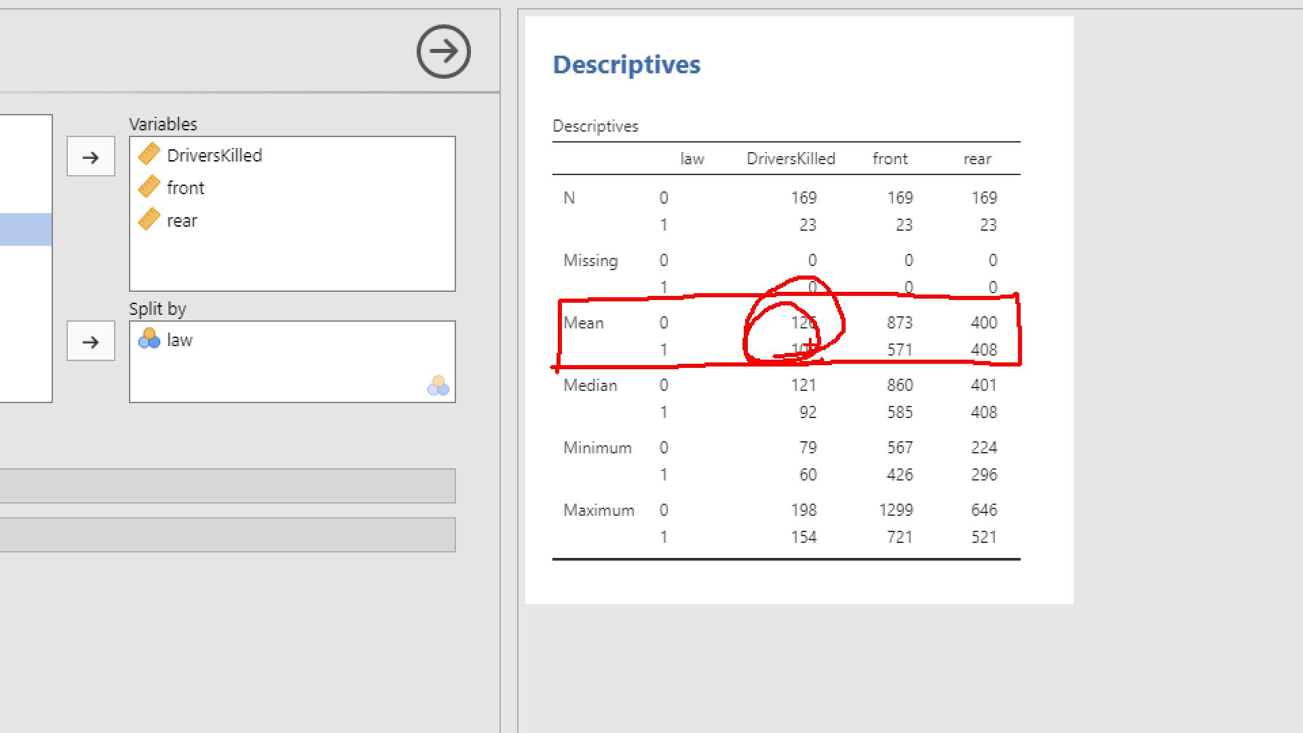
pyautogui.press('Escape')
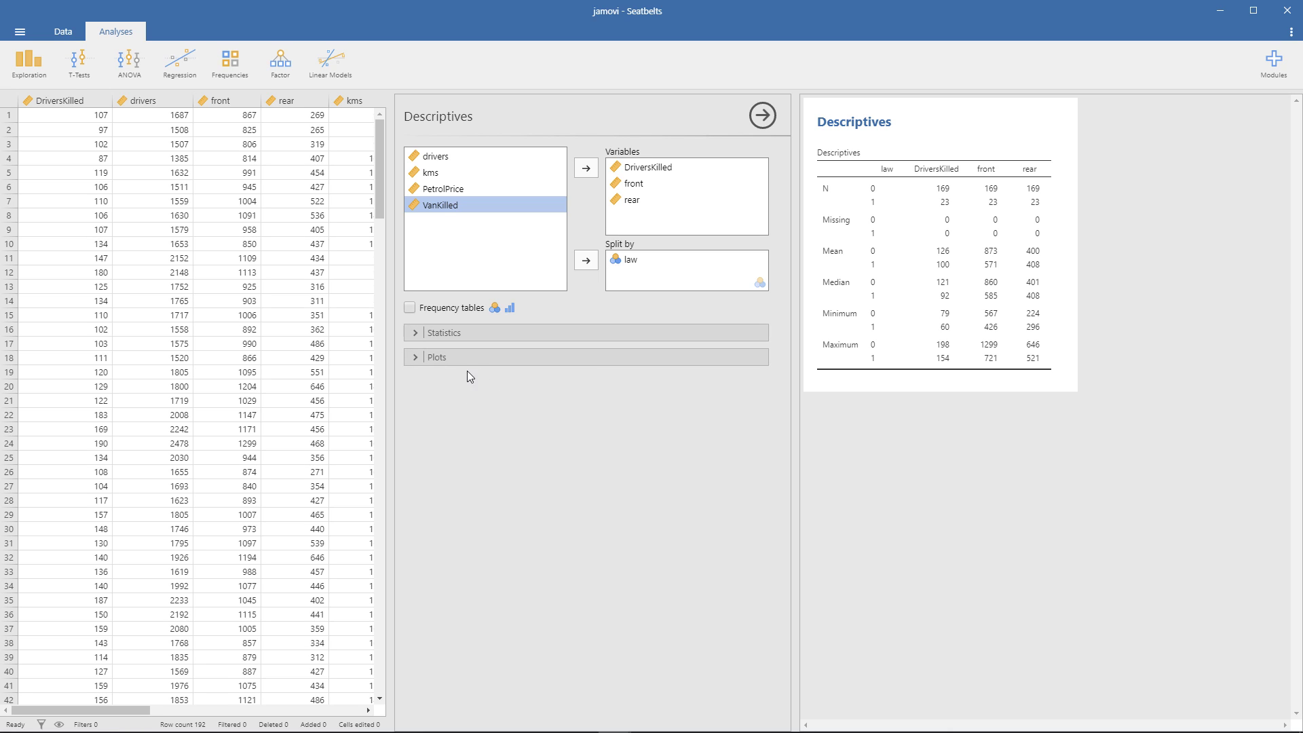
# Add the standard deviation to the descriptive statistics and add histograms of the variables to the results.
pyautogui.click(410, 337)
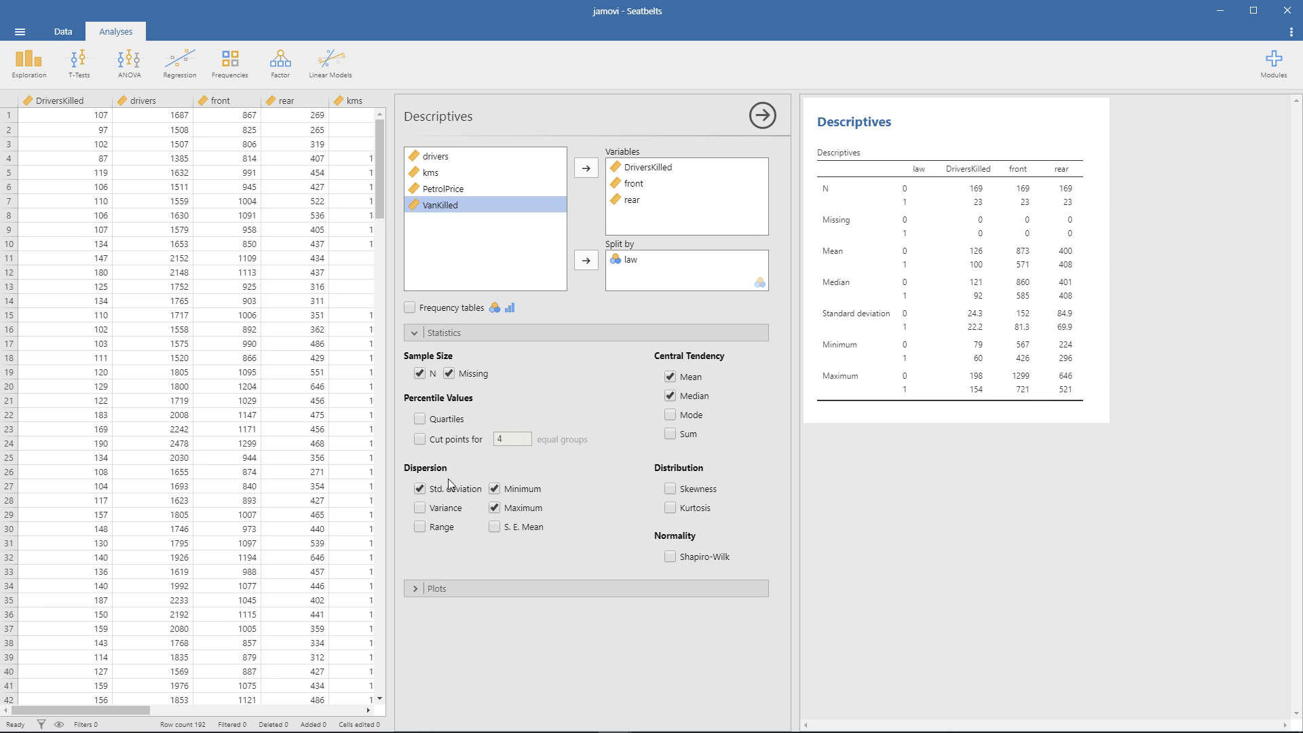
pyautogui.click(417, 587)
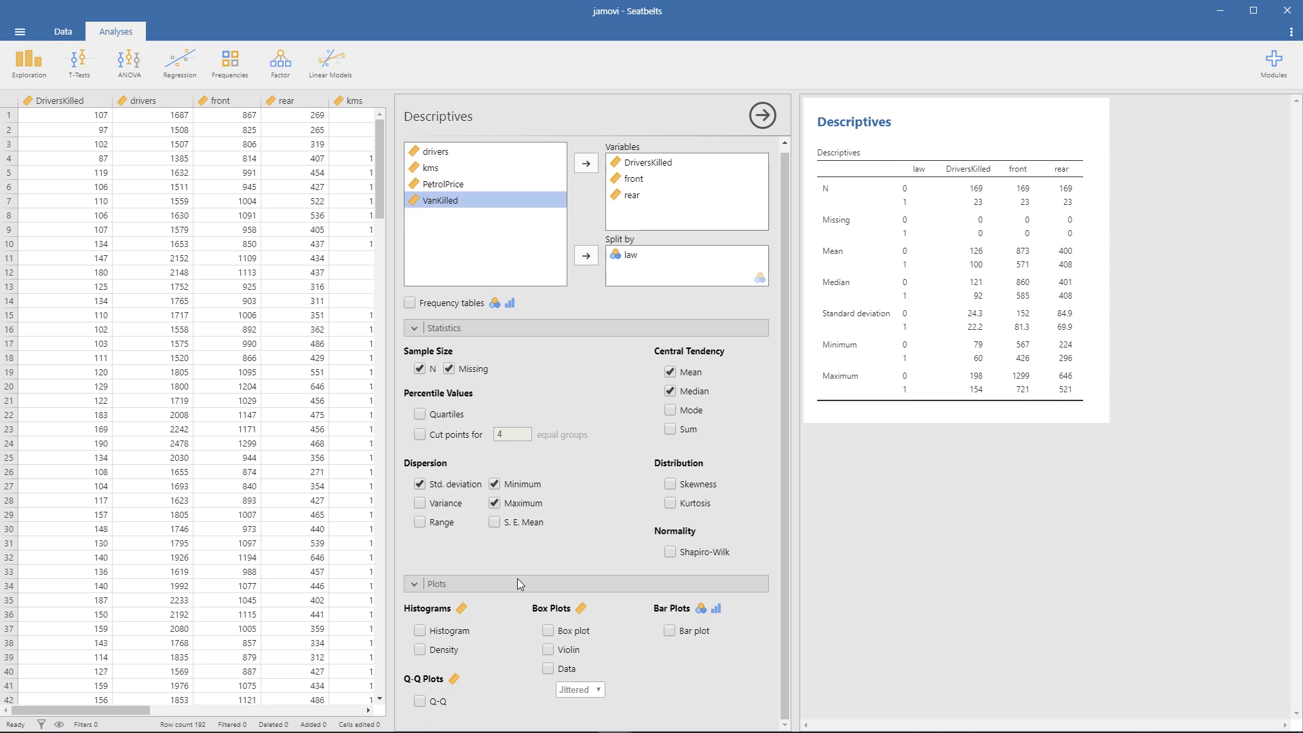
pyautogui.click(420, 631)
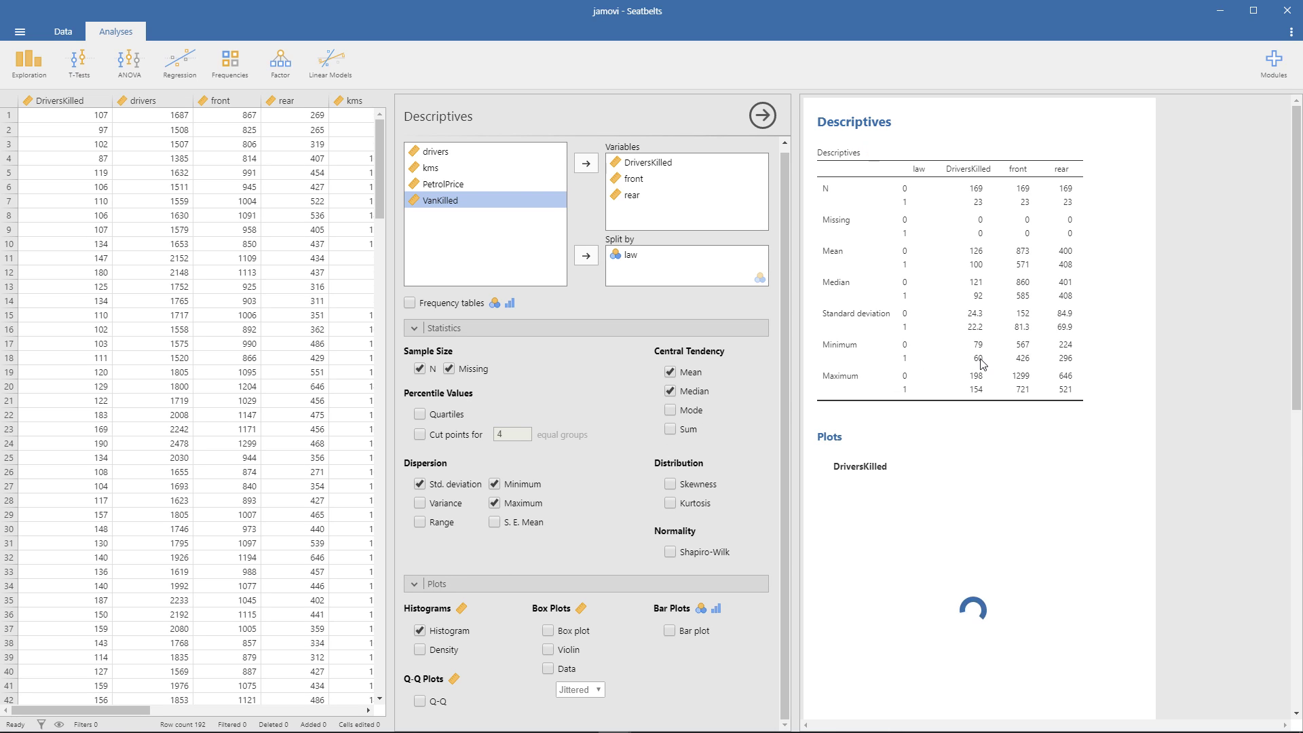
pyautogui.scroll(-4, 983, 363)
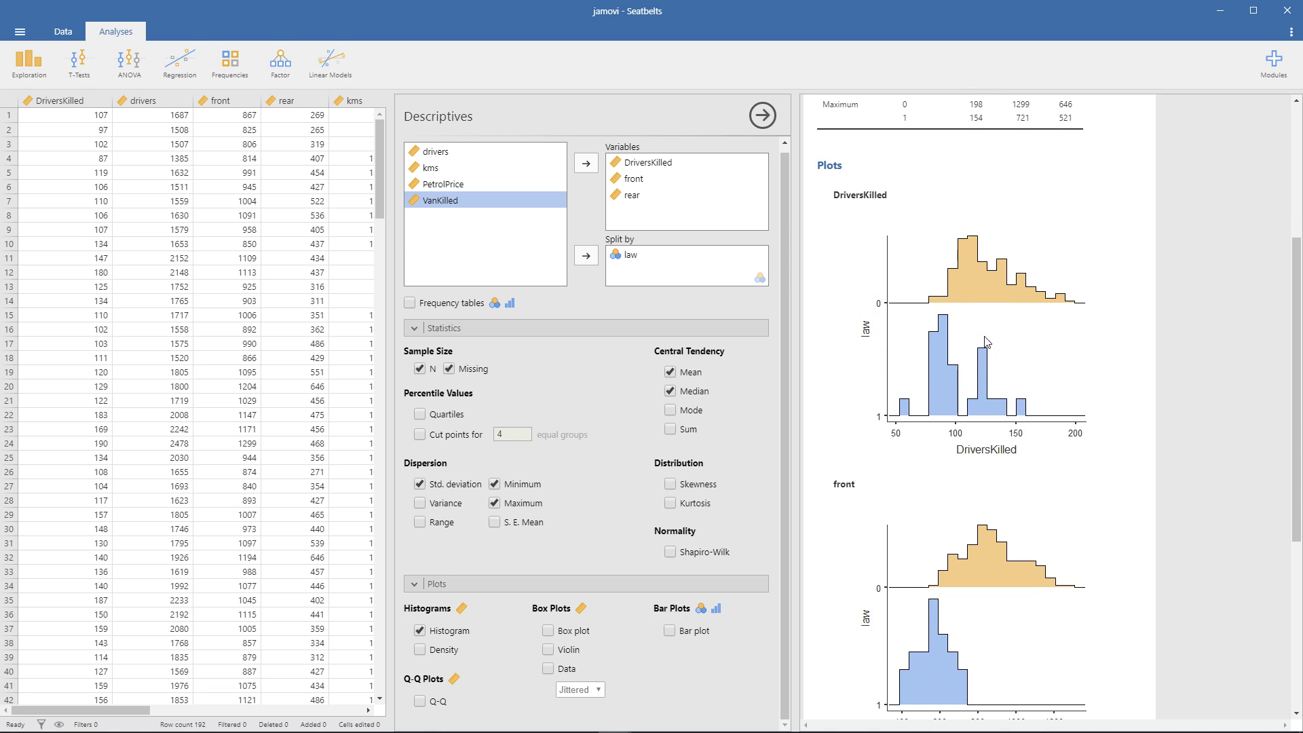
pyautogui.scroll(-2, 966, 285)
pyautogui.scroll(3, 972, 312)
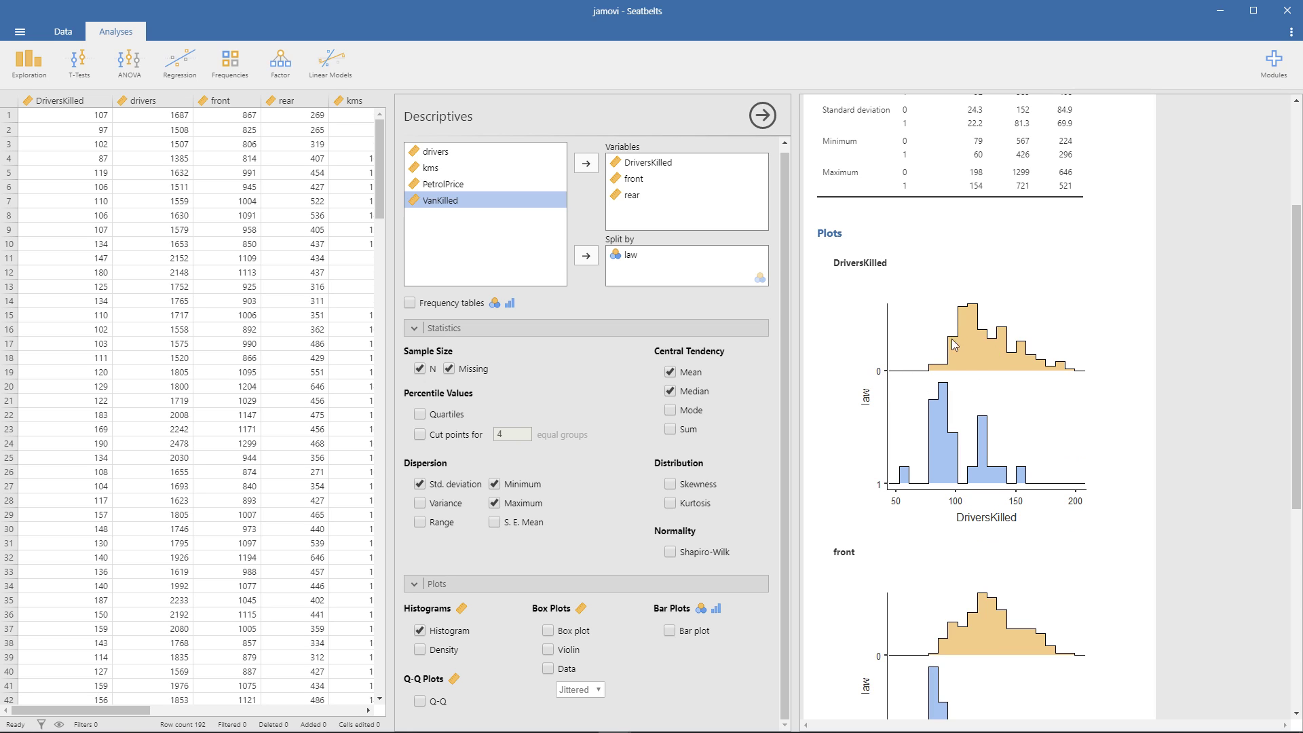
# Add density curves to the histograms and review the plots for DriversKilled, front and rear.
pyautogui.click(420, 652)
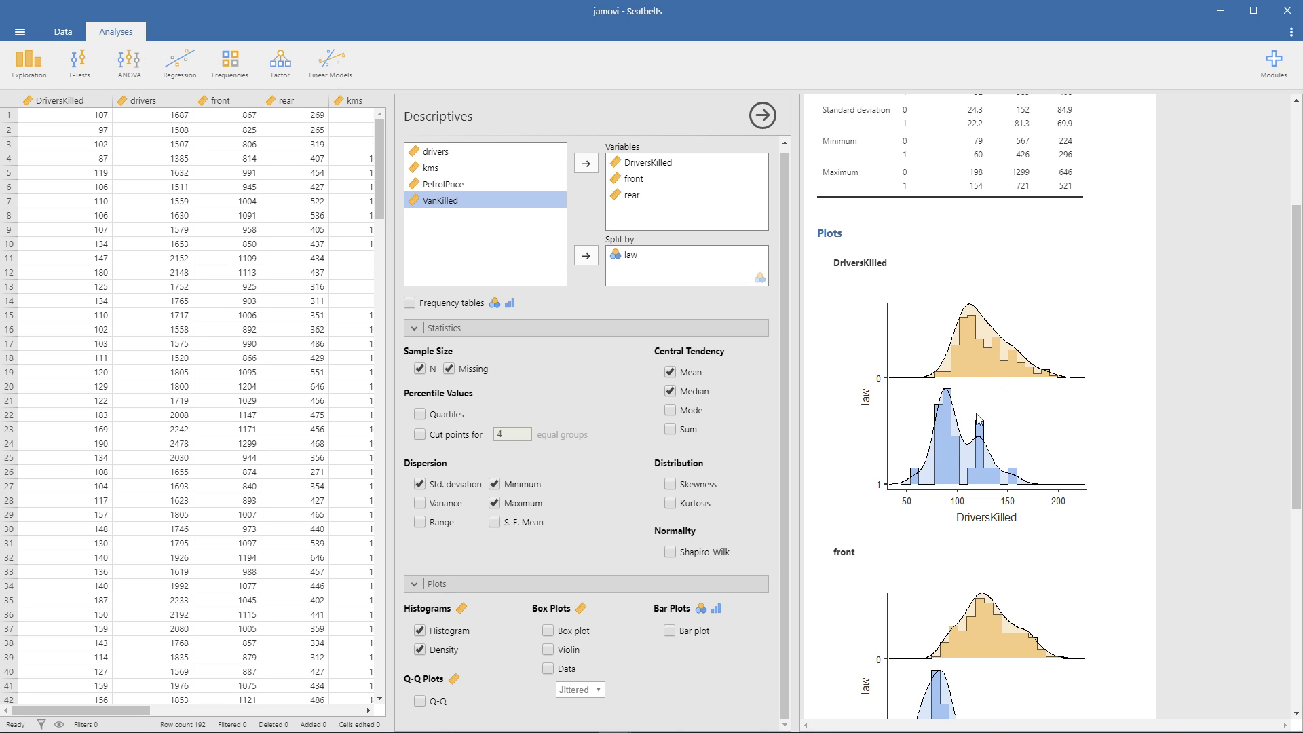
pyautogui.scroll(-3, 975, 447)
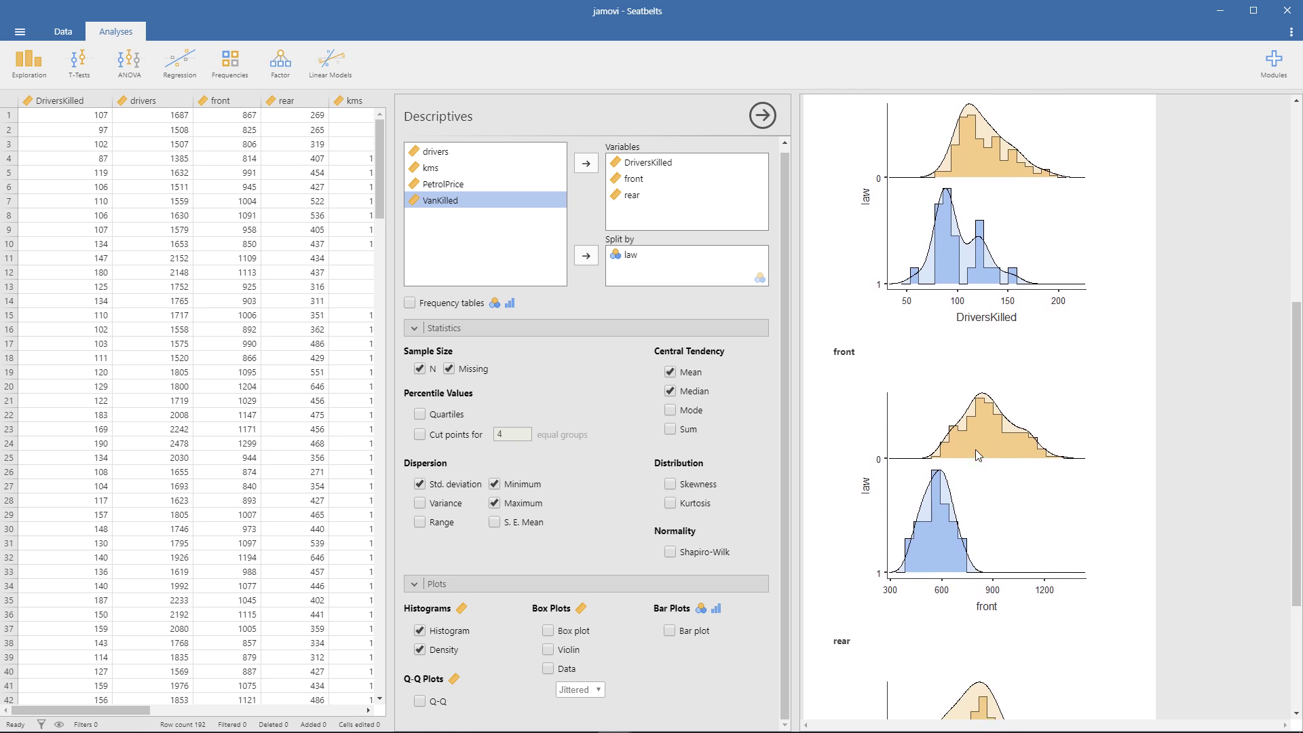
pyautogui.scroll(-3, 974, 413)
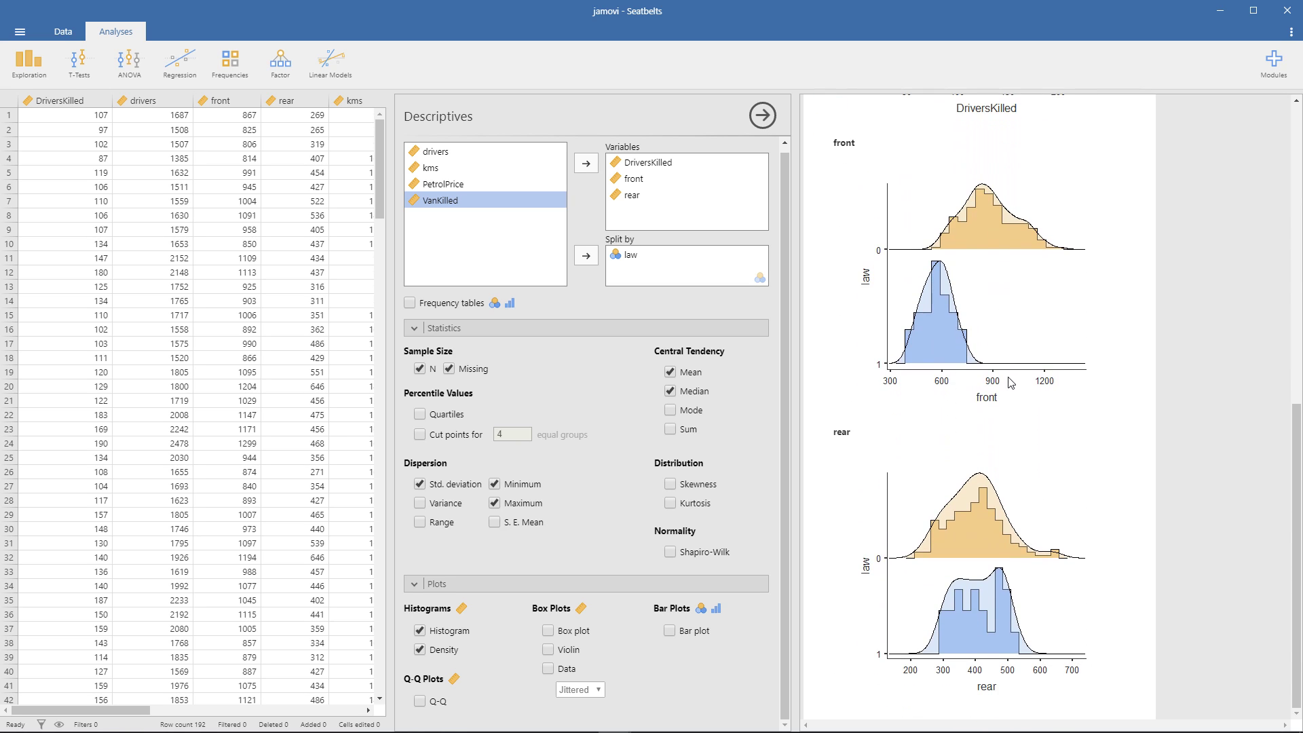
# Return to the start of the results and collapse the Plots and Statistics sections of the Descriptives options.
pyautogui.scroll(9, 1011, 383)
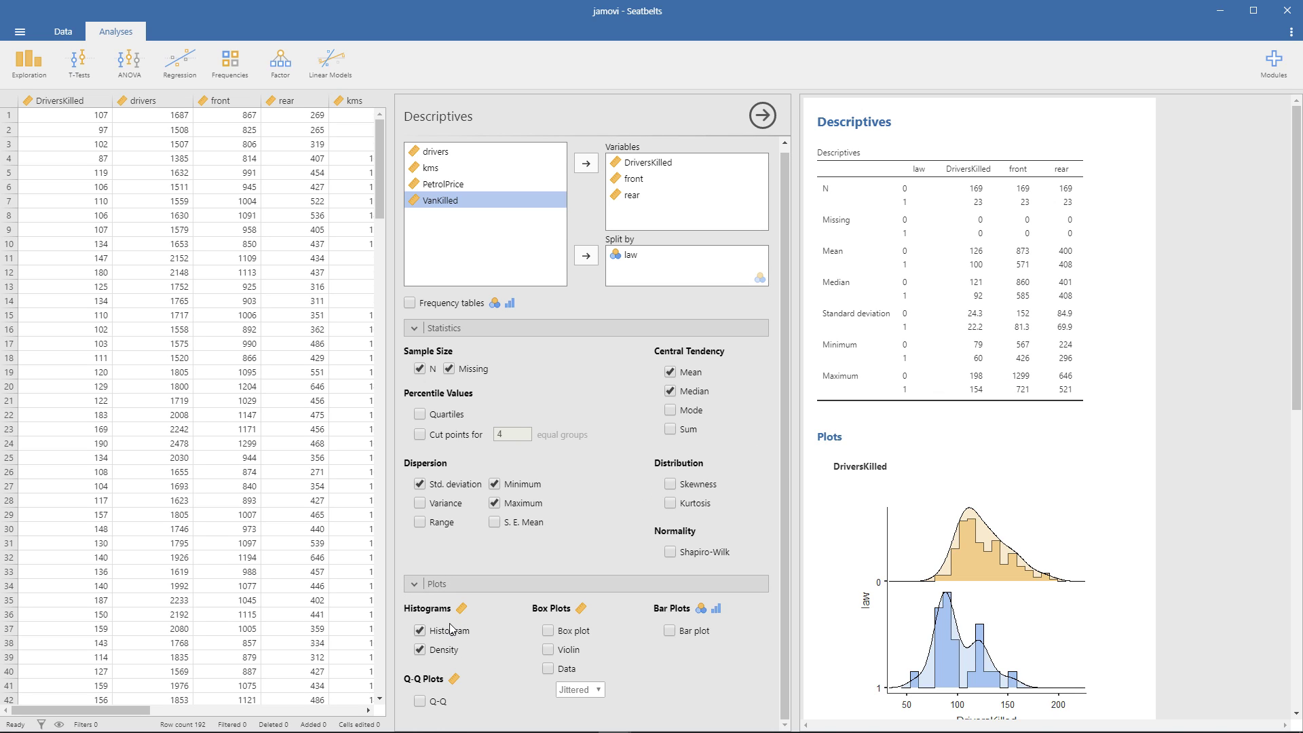
pyautogui.click(420, 587)
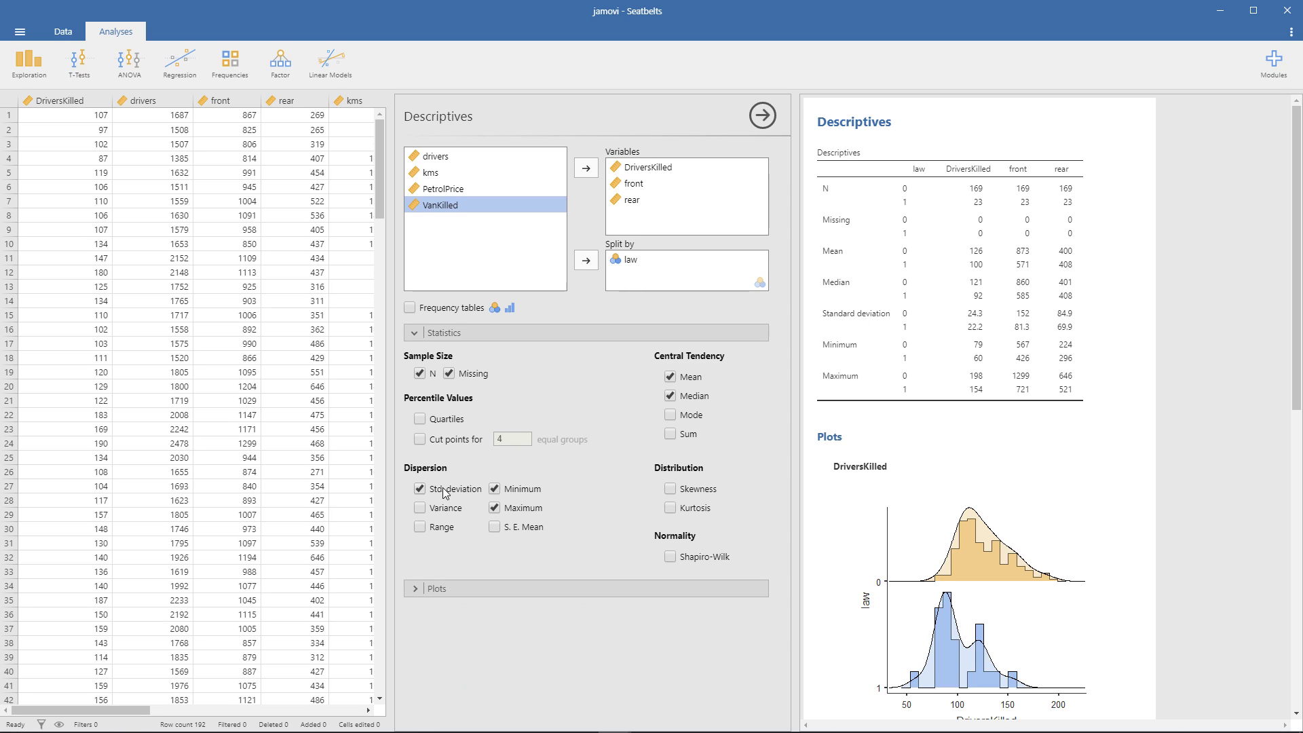
pyautogui.click(415, 334)
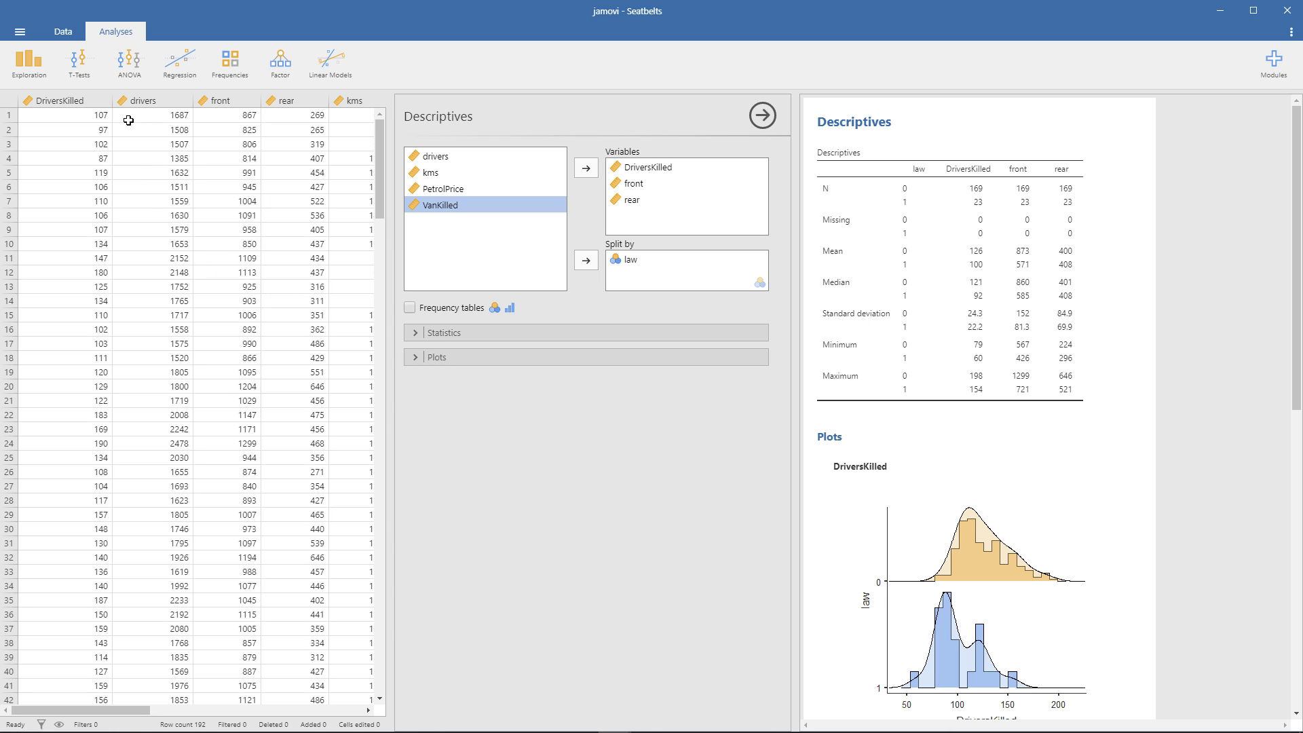
# Start an Independent Samples T-Test and set law as the grouping variable.
pyautogui.click(86, 78)
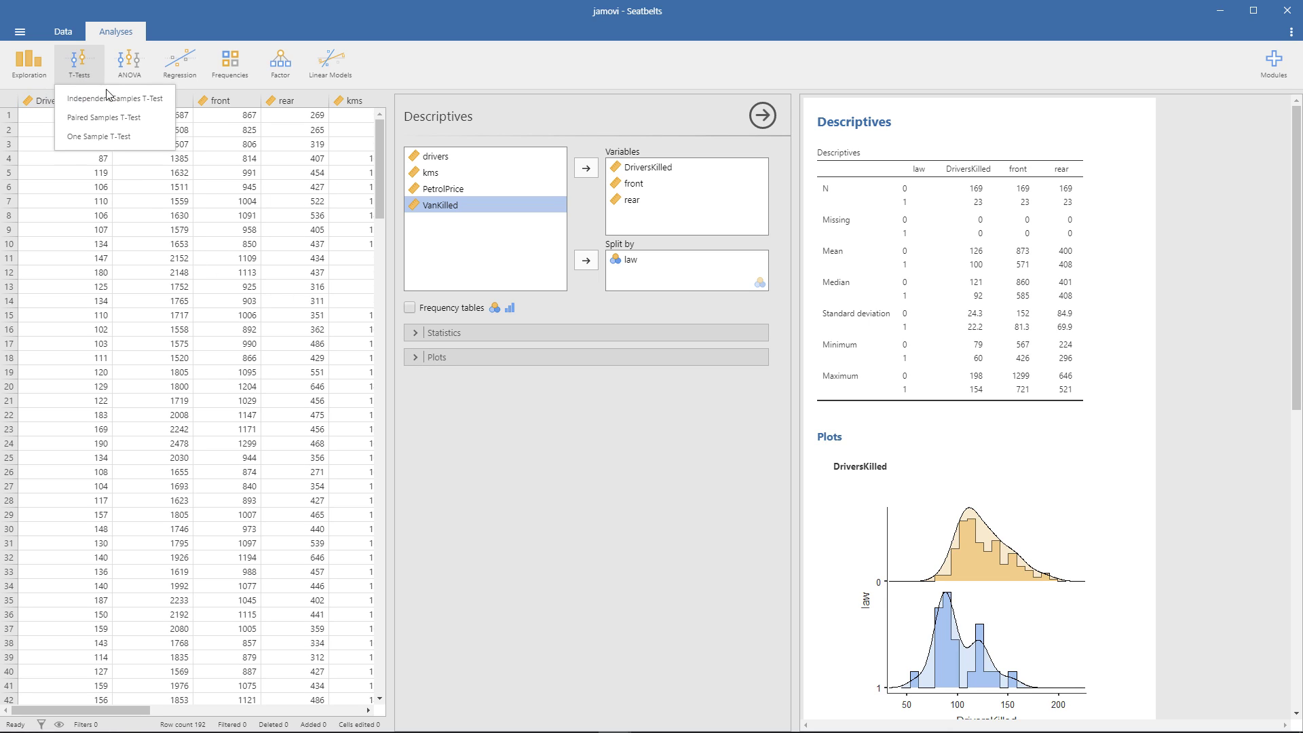
pyautogui.click(136, 106)
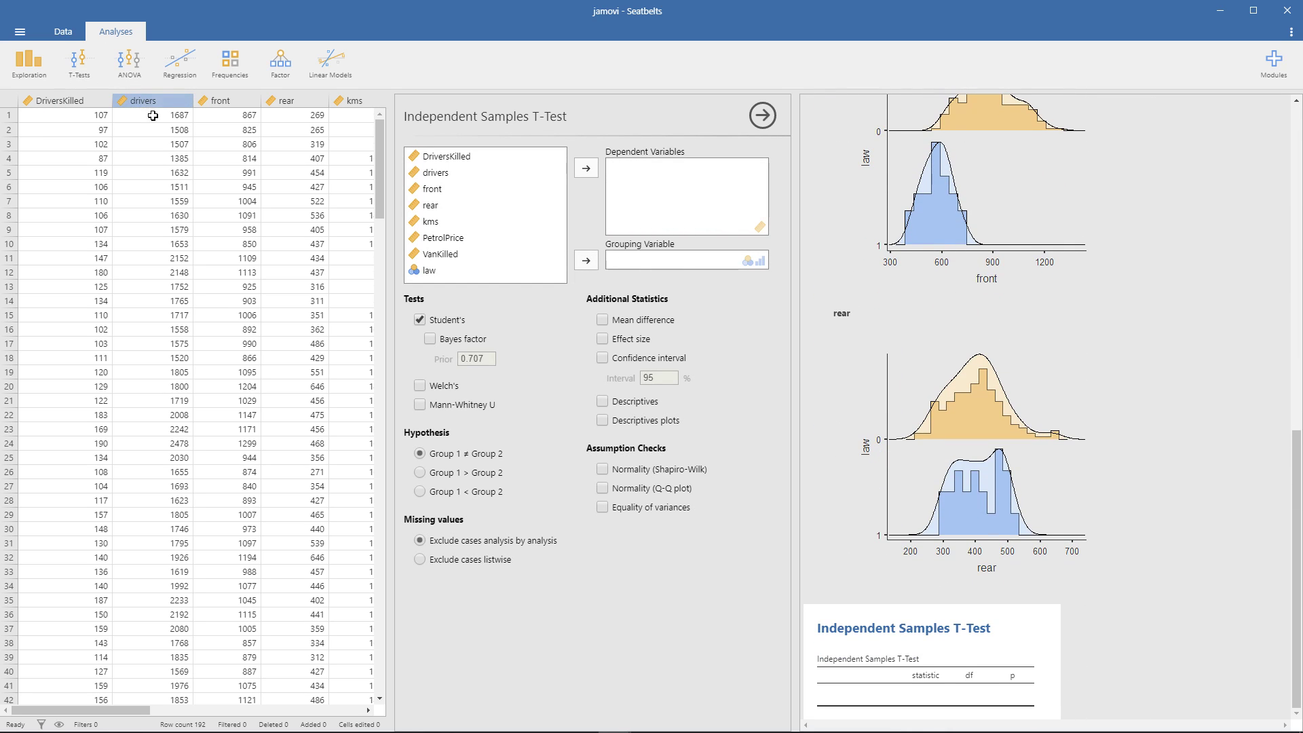
pyautogui.click(426, 276)
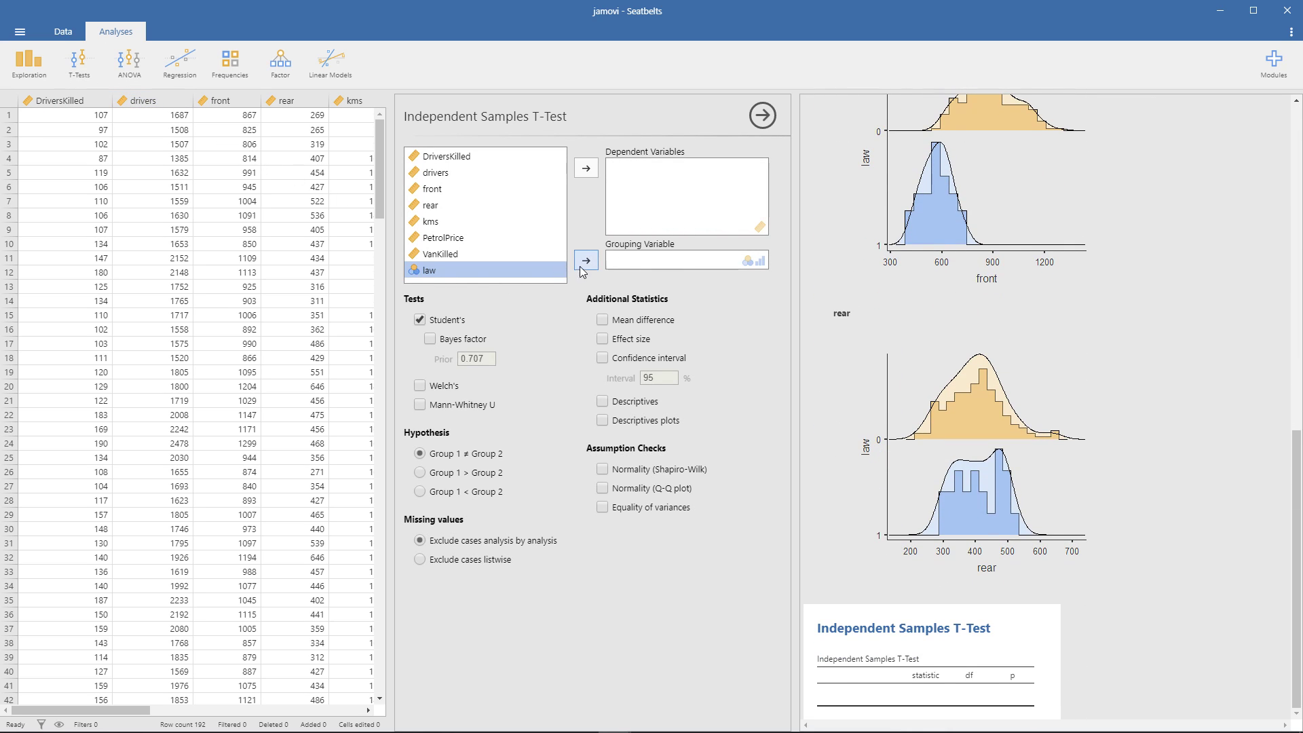
pyautogui.click(585, 261)
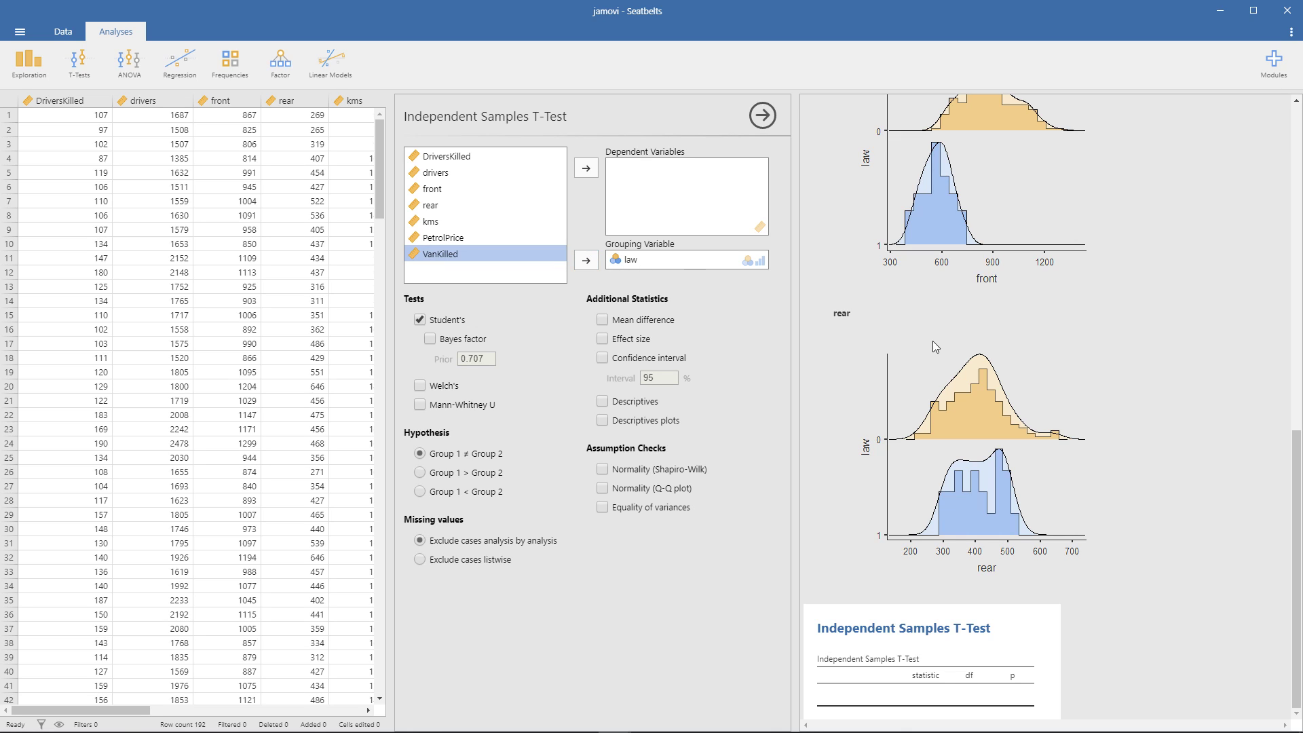
# Set DriversKilled, front and rear as the dependent variables and enable the equality of variances check.
pyautogui.click(461, 157)
pyautogui.click(585, 167)
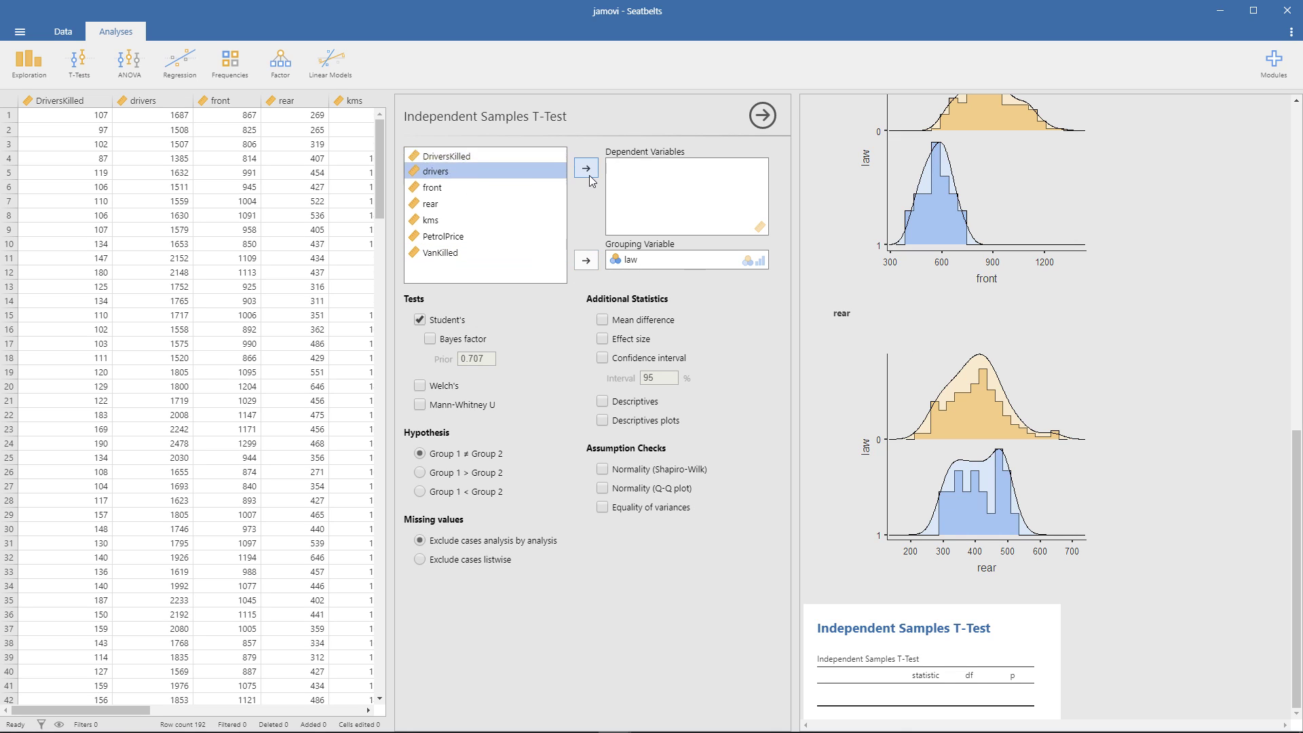
pyautogui.click(499, 173)
pyautogui.click(586, 175)
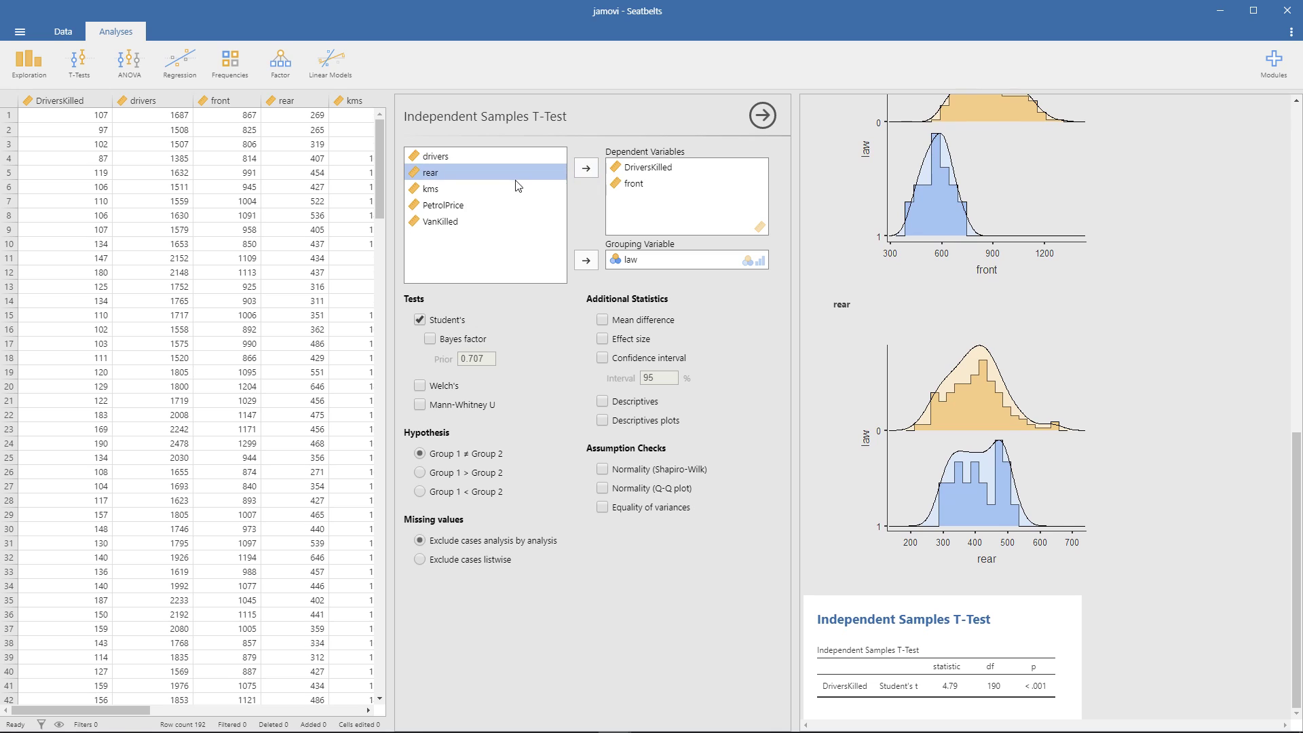
pyautogui.click(585, 173)
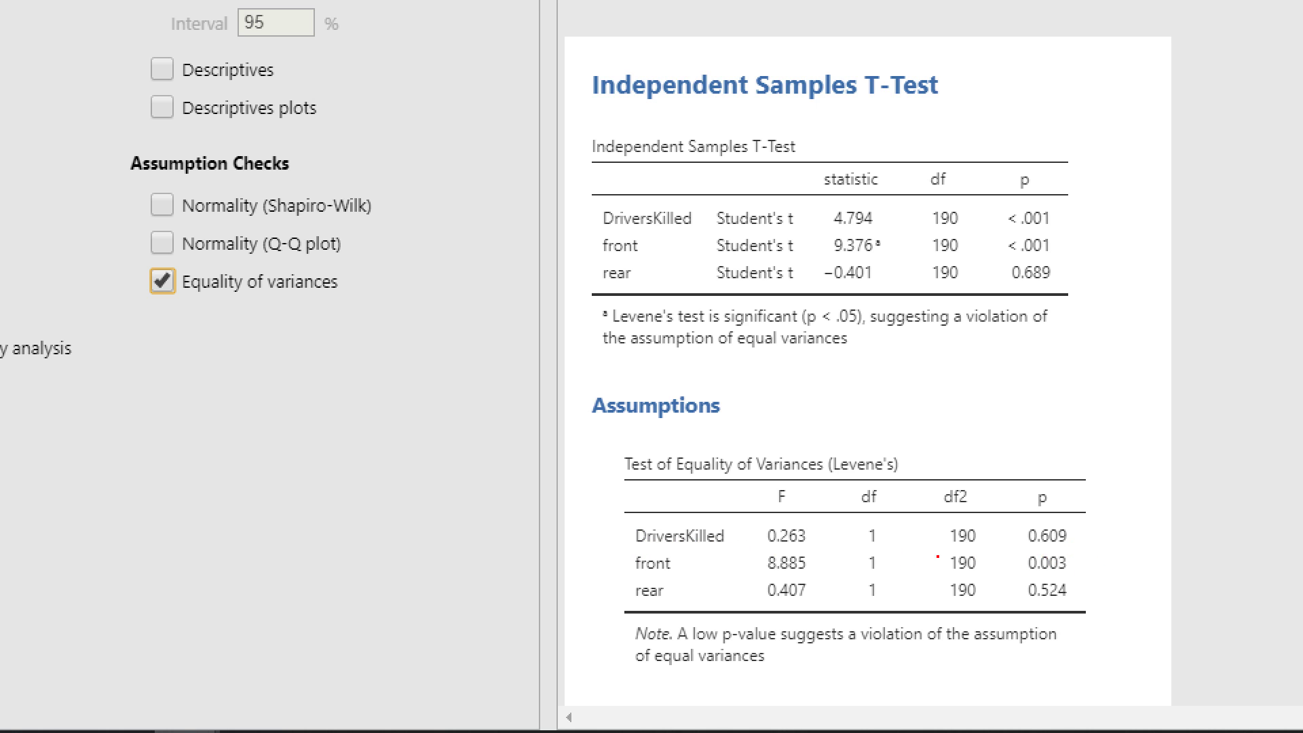
# Mark the DriversKilled, front and rear rows of Levene's test and the footnote on equal variances in the results.
pyautogui.moveTo(640, 547)
pyautogui.mouseDown()
pyautogui.moveTo(1083, 536)
pyautogui.moveTo(1056, 514)
pyautogui.moveTo(628, 523)
pyautogui.mouseUp()
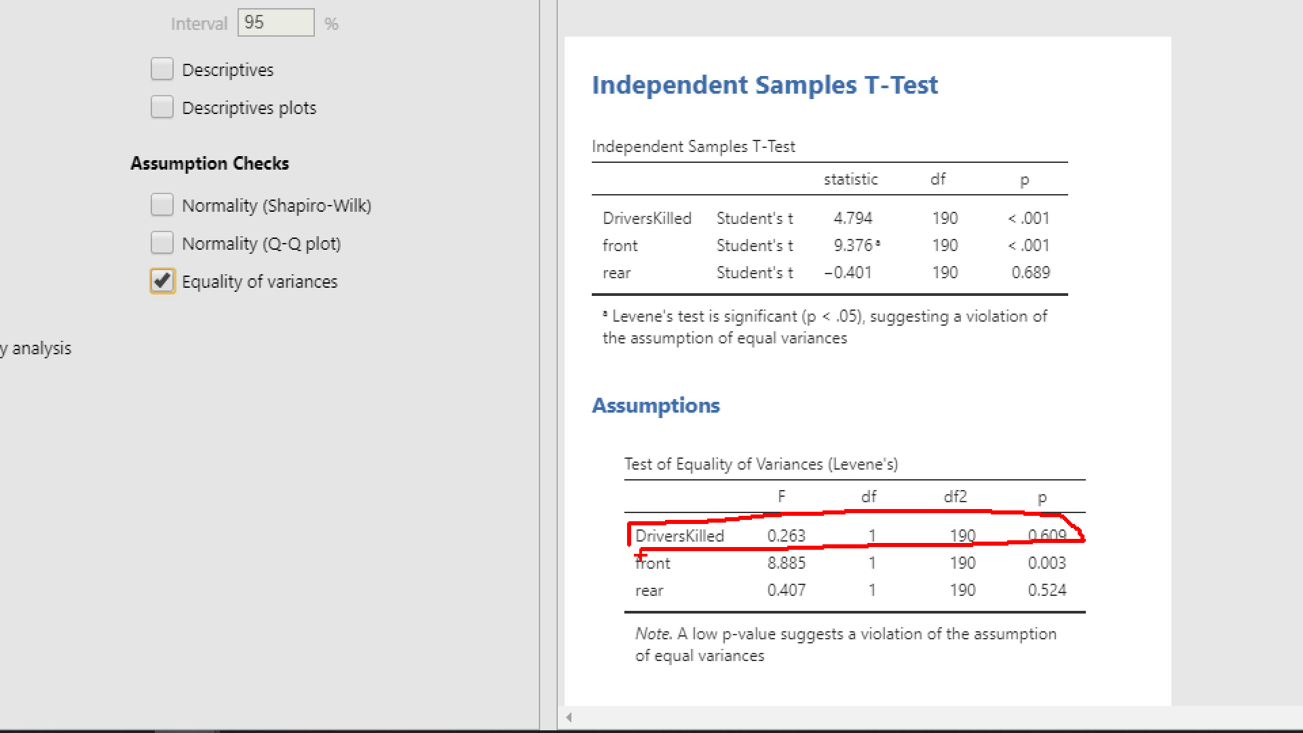
pyautogui.moveTo(634, 581)
pyautogui.mouseDown()
pyautogui.moveTo(1068, 581)
pyautogui.moveTo(837, 548)
pyautogui.moveTo(666, 552)
pyautogui.moveTo(629, 578)
pyautogui.moveTo(784, 601)
pyautogui.moveTo(1115, 606)
pyautogui.moveTo(882, 576)
pyautogui.moveTo(632, 588)
pyautogui.mouseUp()
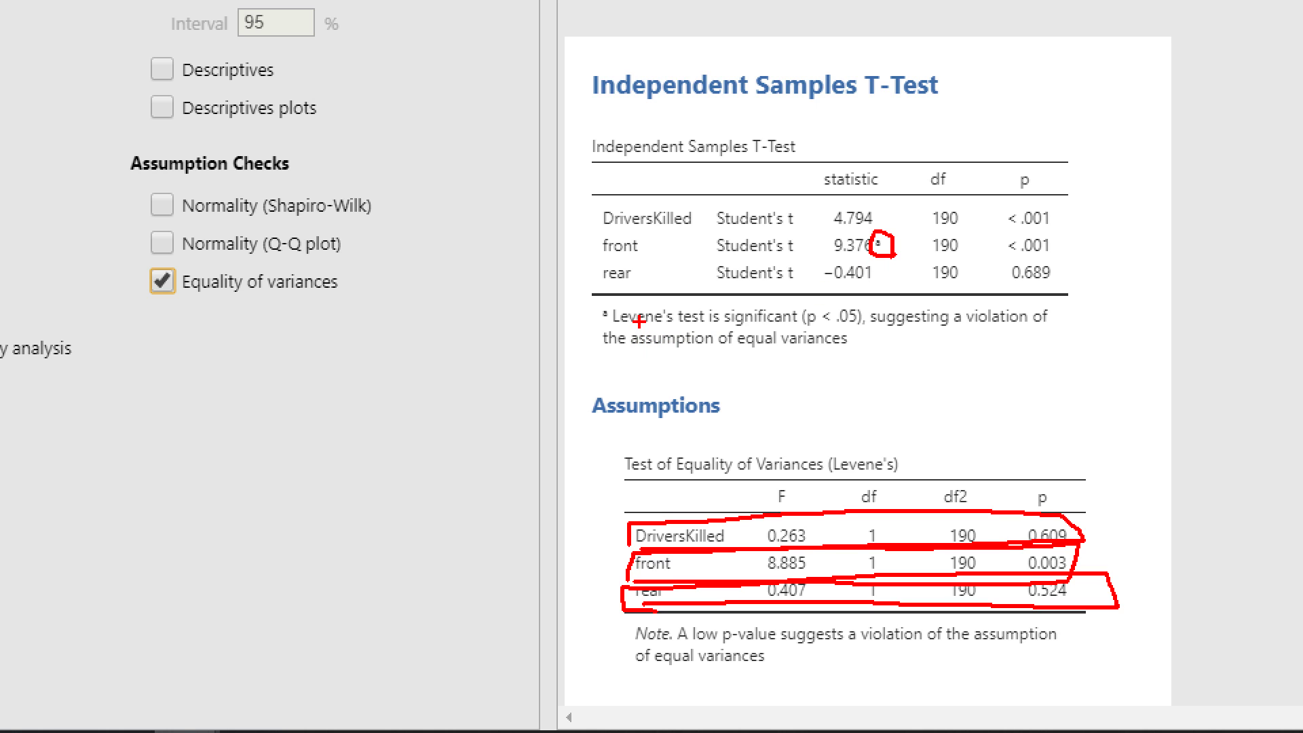
pyautogui.moveTo(613, 350)
pyautogui.mouseDown()
pyautogui.moveTo(853, 349)
pyautogui.moveTo(612, 334)
pyautogui.mouseUp()
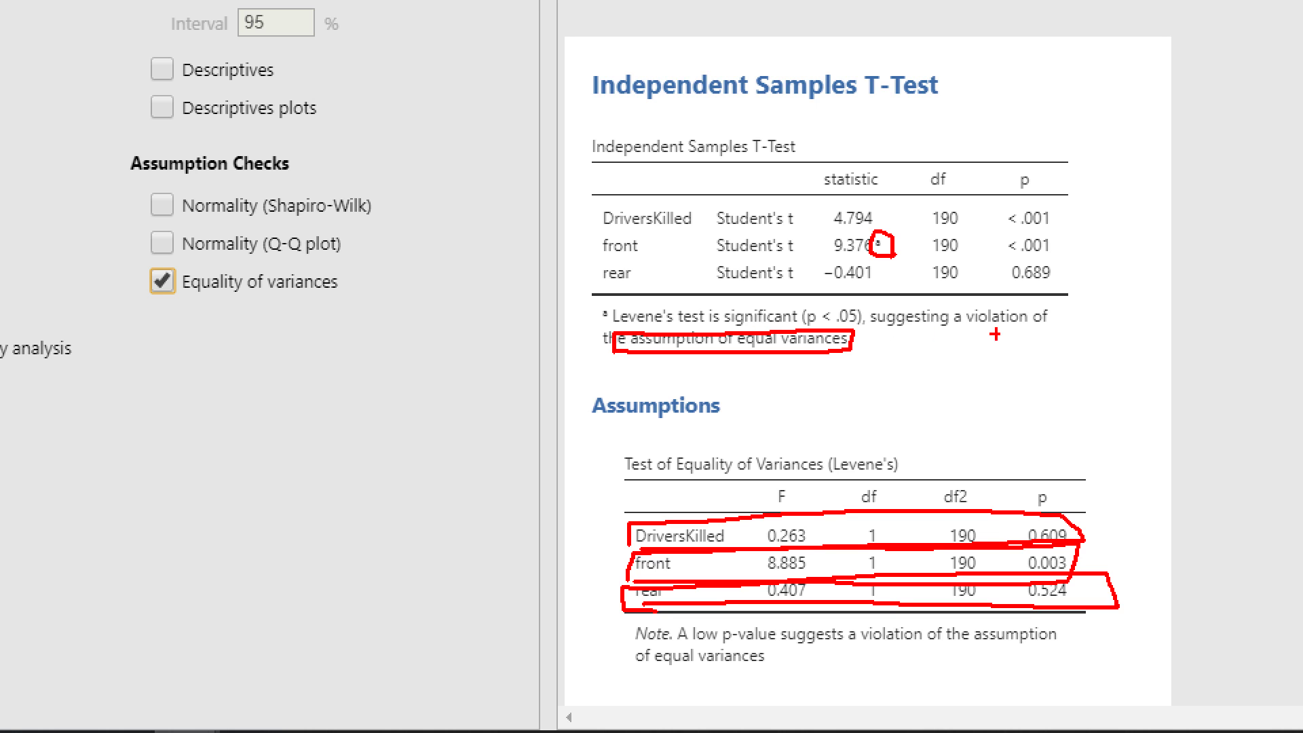
pyautogui.press('Escape')
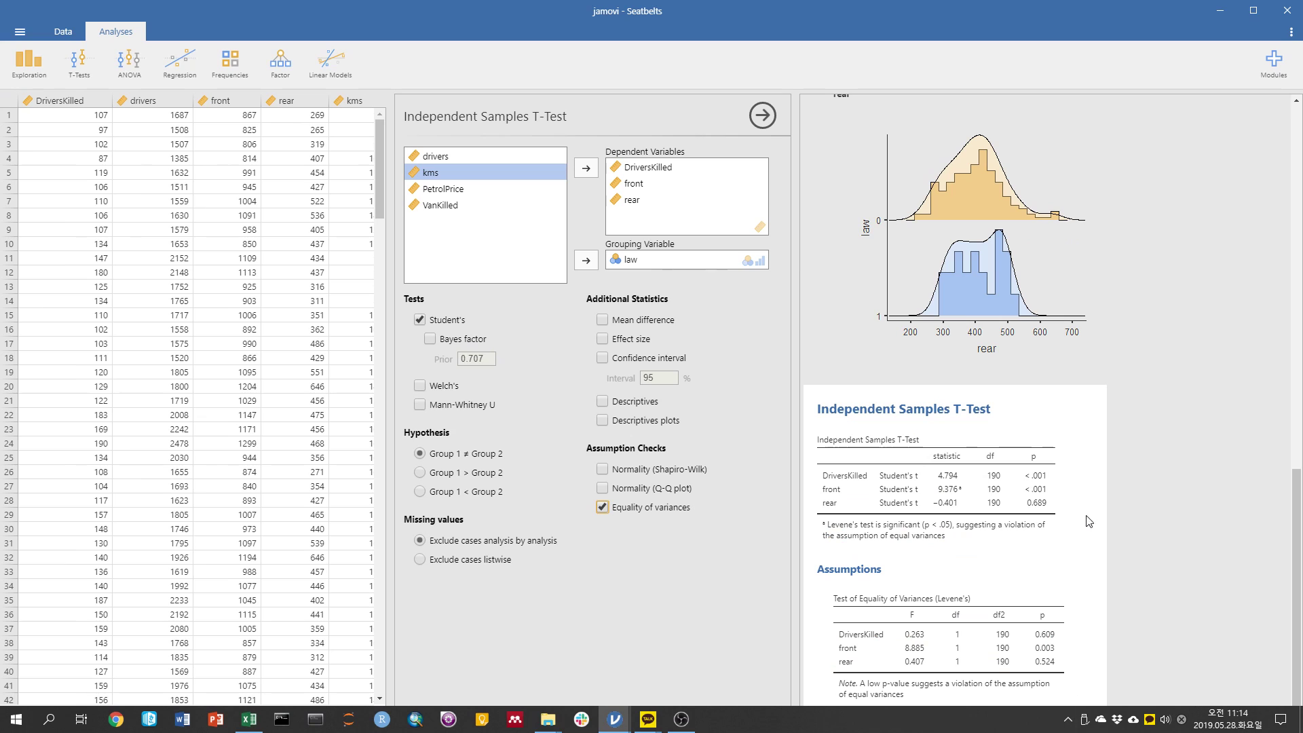
# Reopen the Descriptives options from its results and return to the Independent Samples T-Test options.
pyautogui.click(1113, 442)
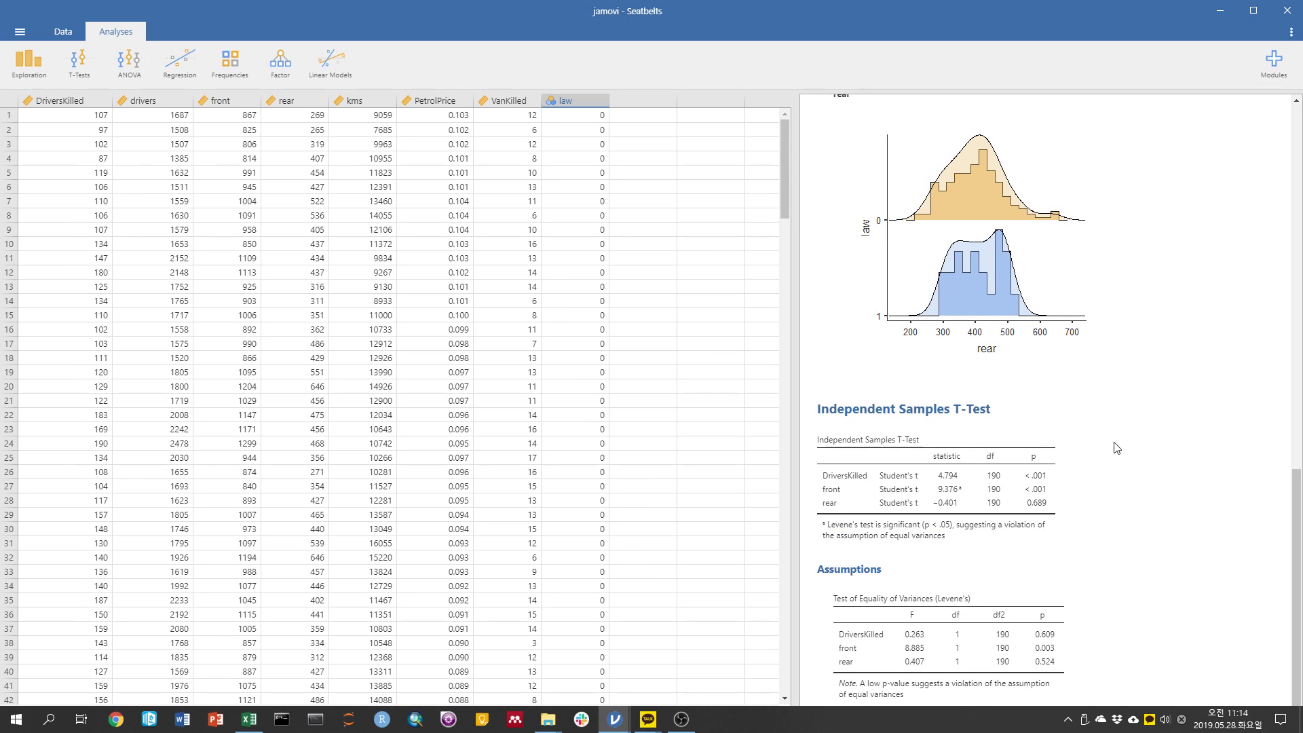
pyautogui.click(1080, 432)
pyautogui.click(1064, 348)
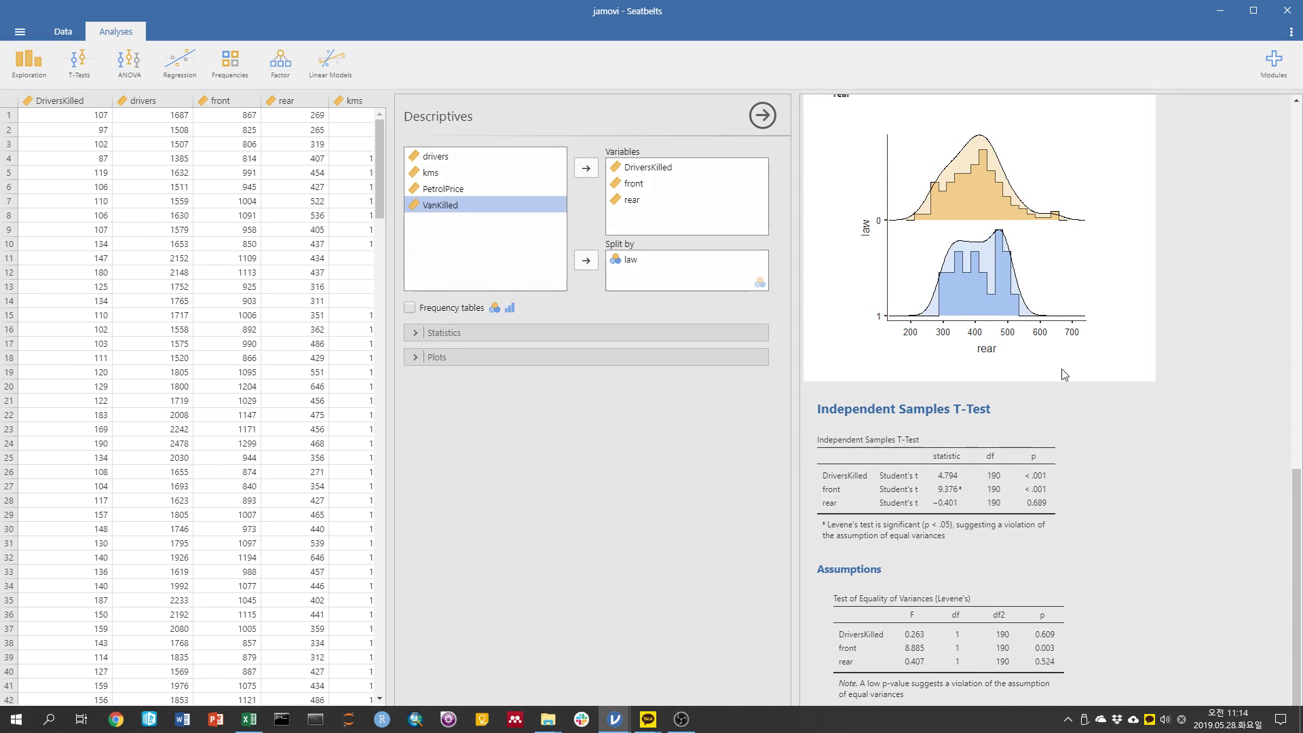
pyautogui.click(1124, 444)
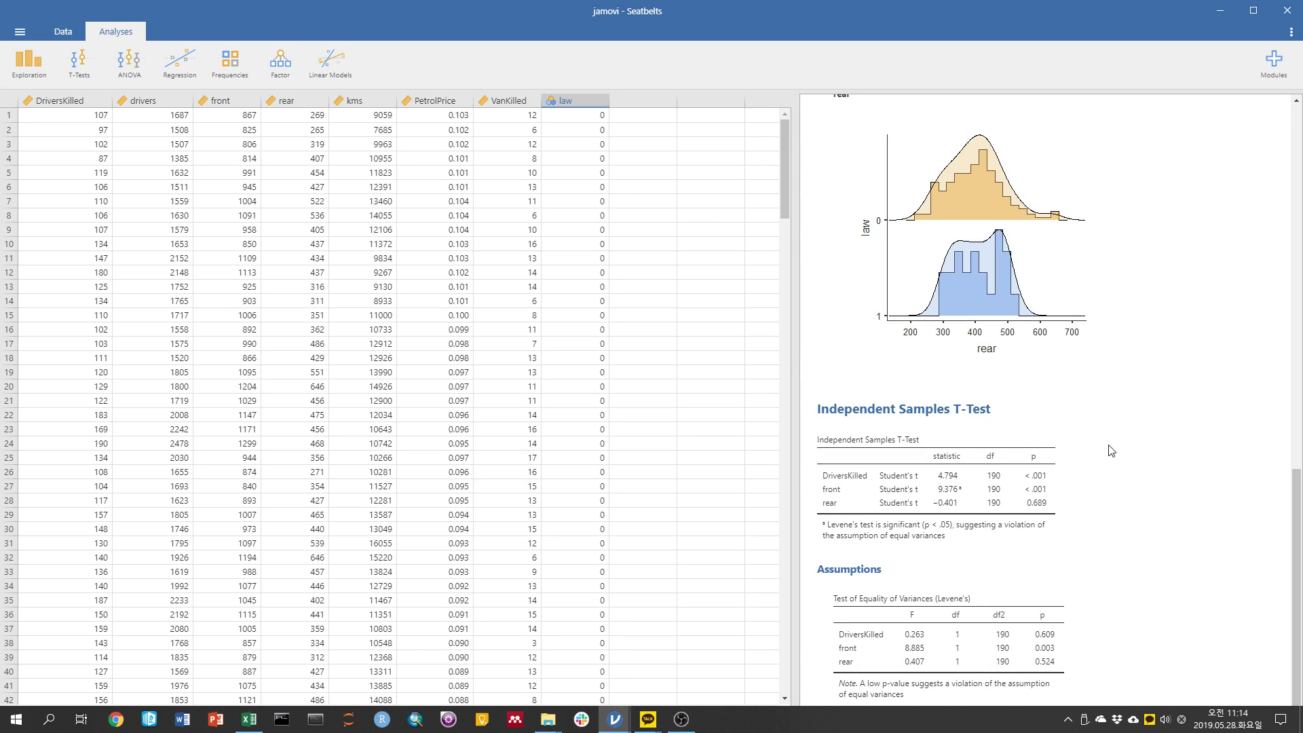
pyautogui.click(860, 390)
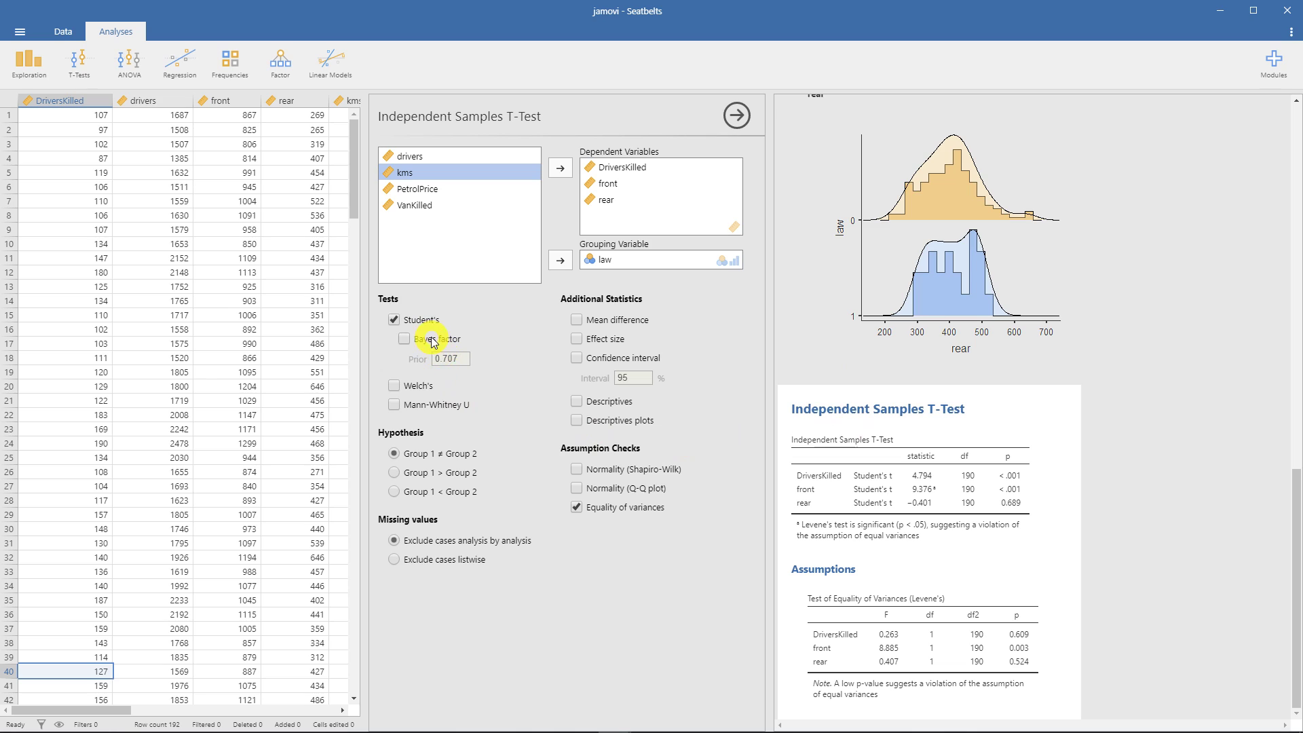
# Replace Student's test with Welch's test and mark the variable rows in the t-test results.
pyautogui.click(394, 319)
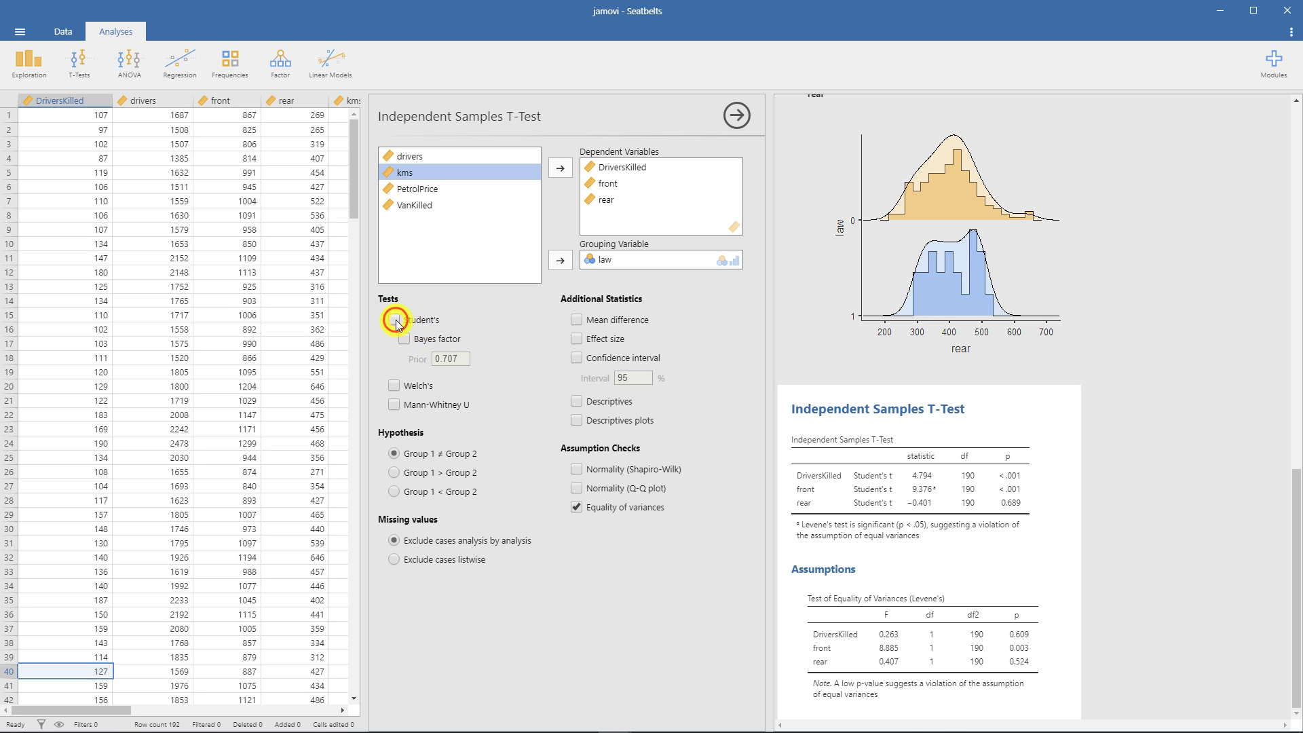
pyautogui.click(394, 386)
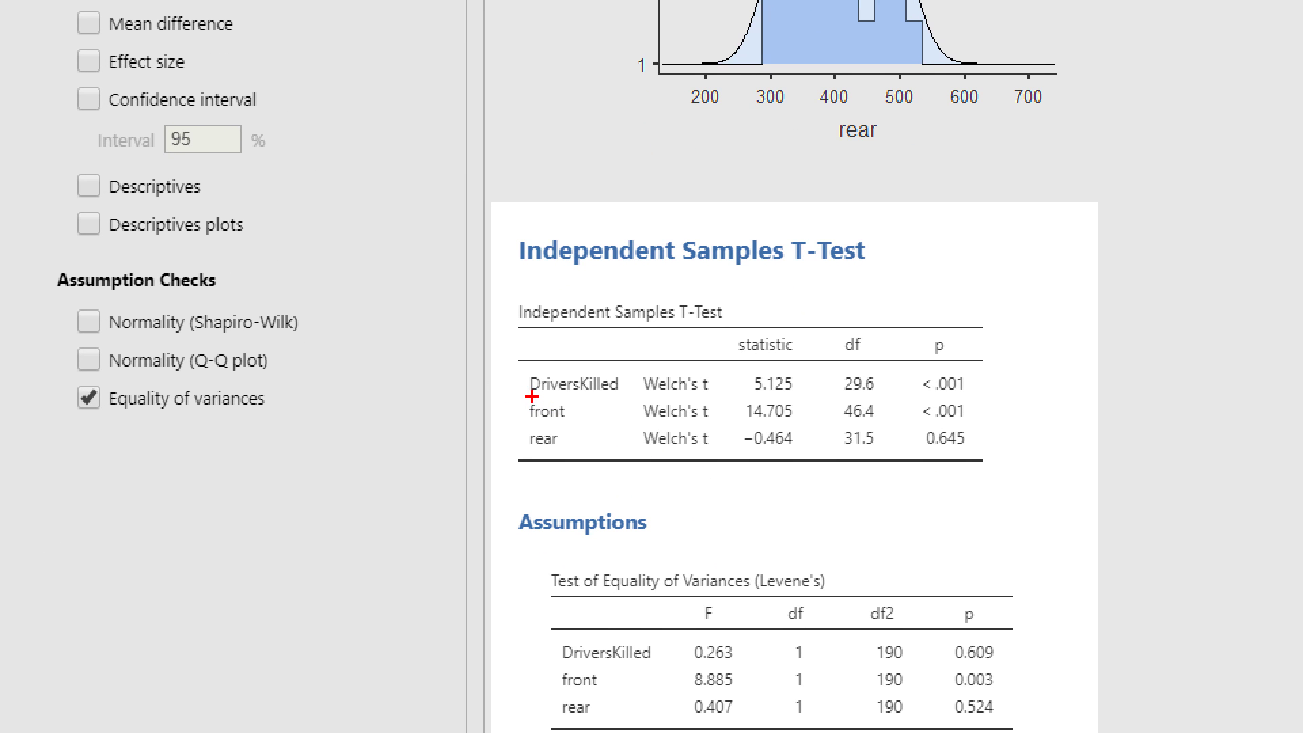
pyautogui.moveTo(521, 374); pyautogui.dragTo(521, 425)
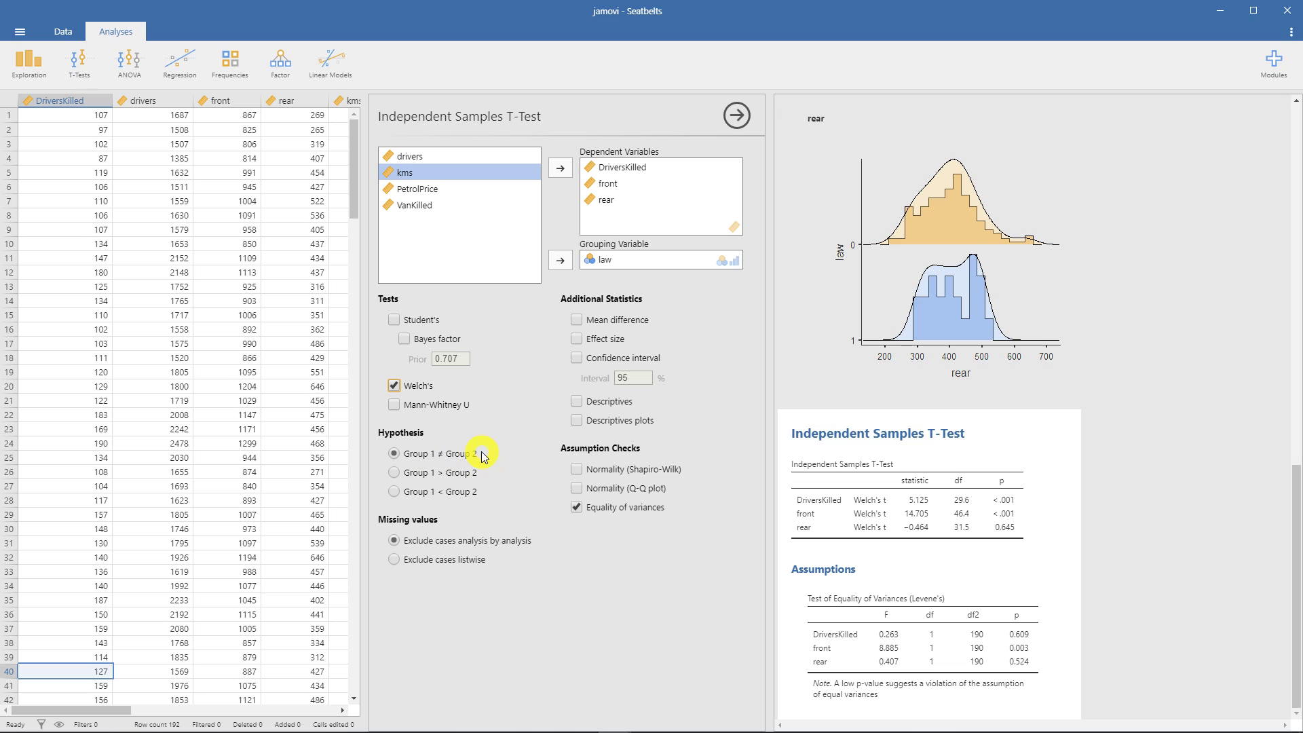
# Try the one-sided hypotheses Group 1 > Group 2 and Group 1 < Group 2, and restore Group 1 ≠ Group 2.
pyautogui.click(396, 473)
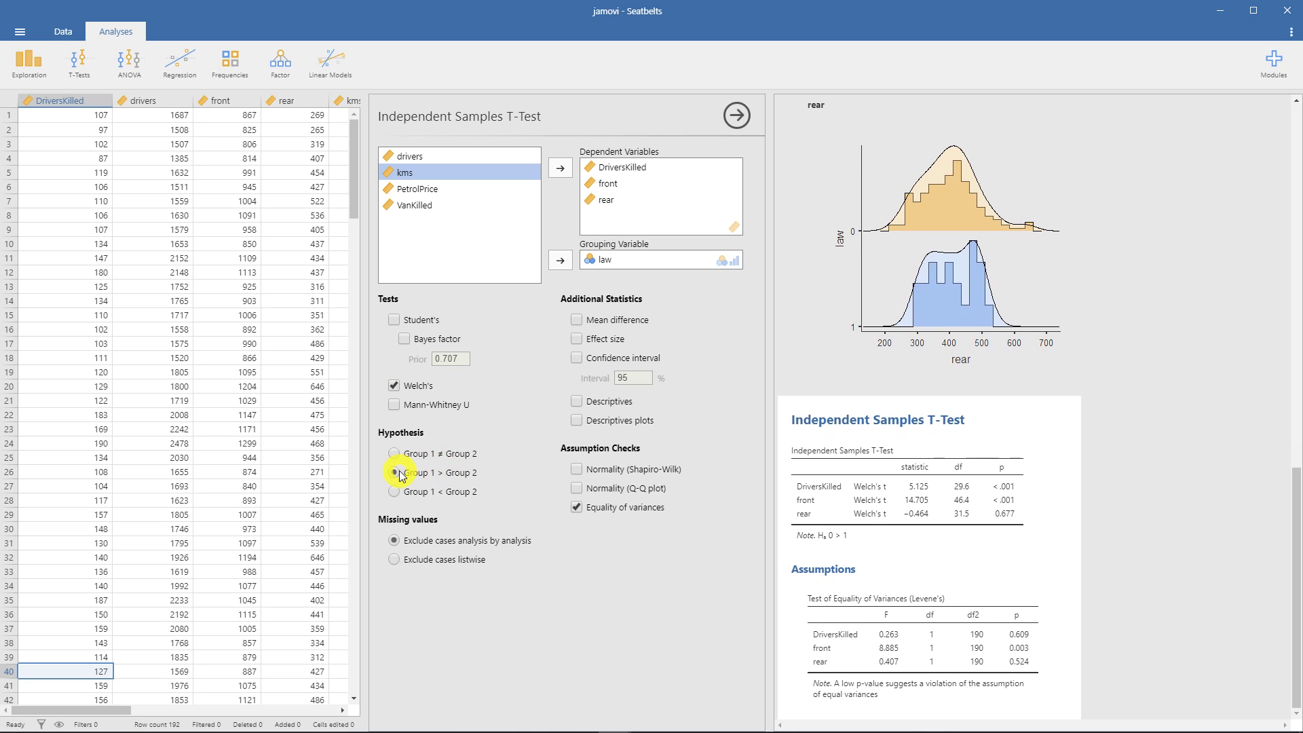
pyautogui.click(396, 491)
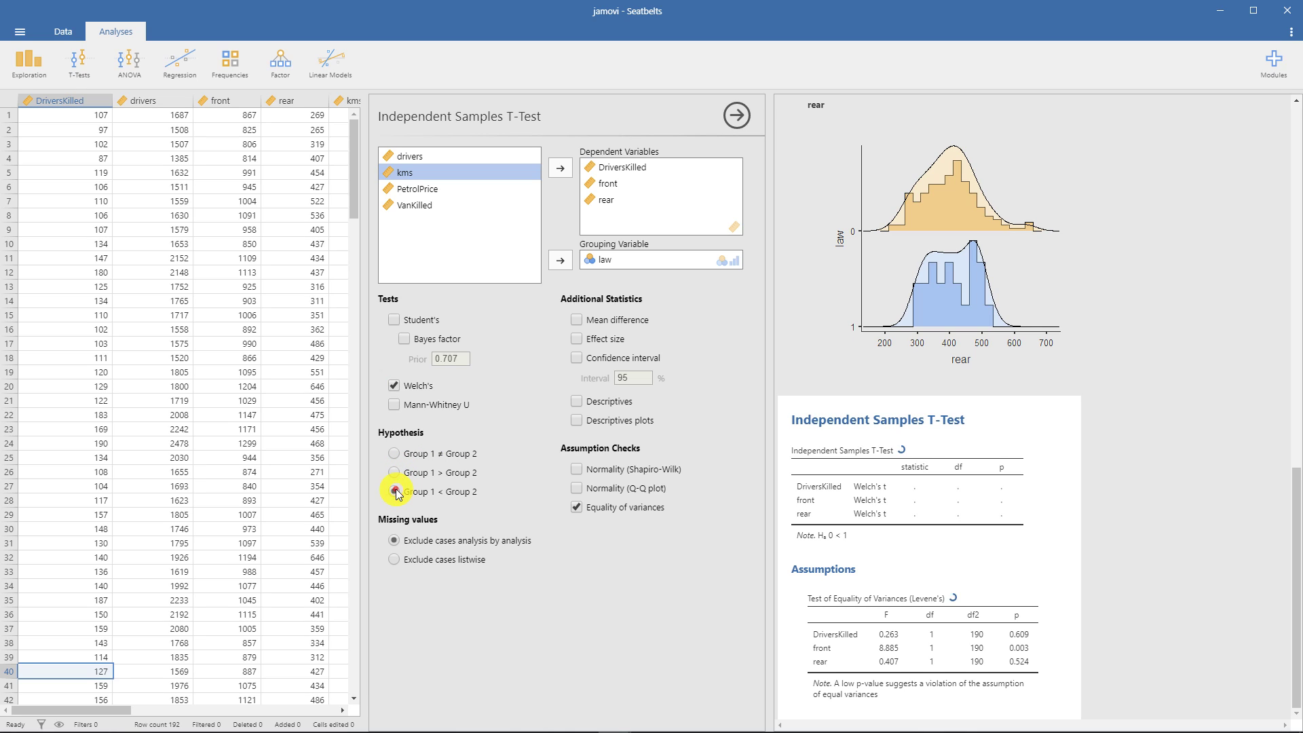
pyautogui.click(394, 472)
pyautogui.click(393, 459)
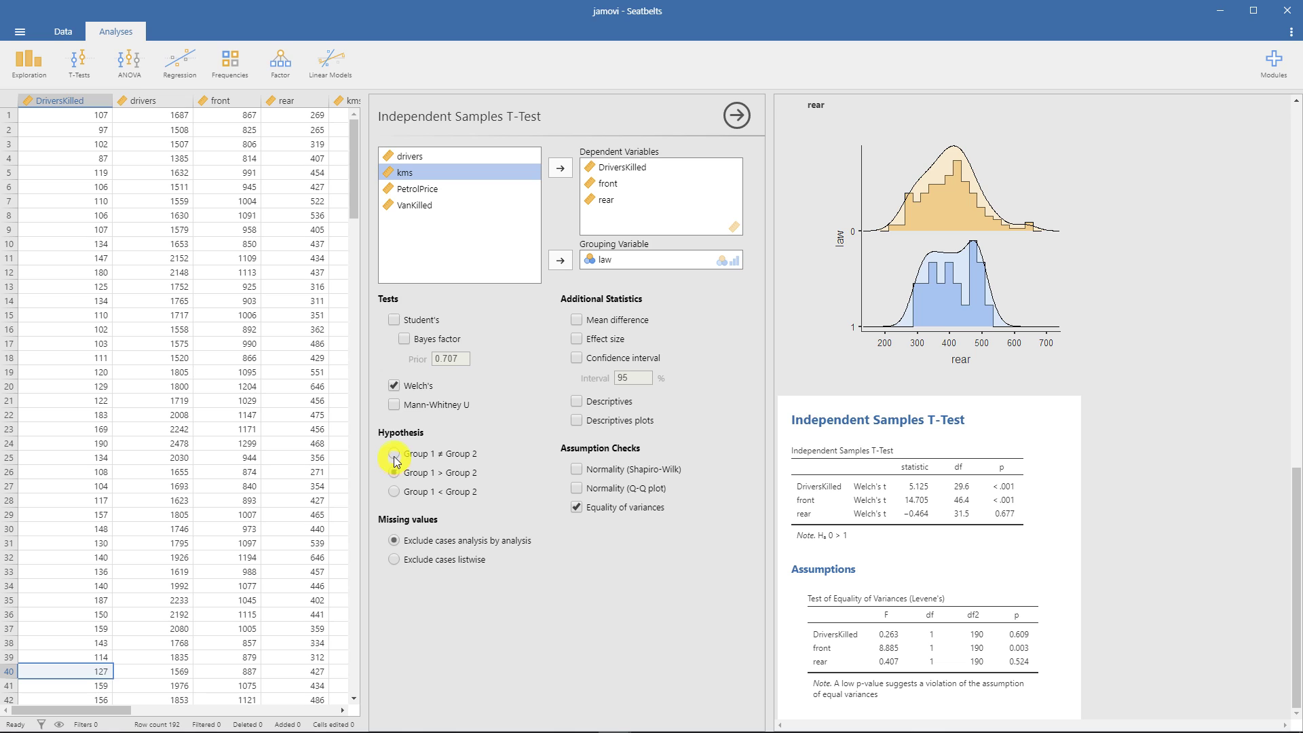
# Add the mean difference and the group descriptives to the t-test results.
pyautogui.click(576, 321)
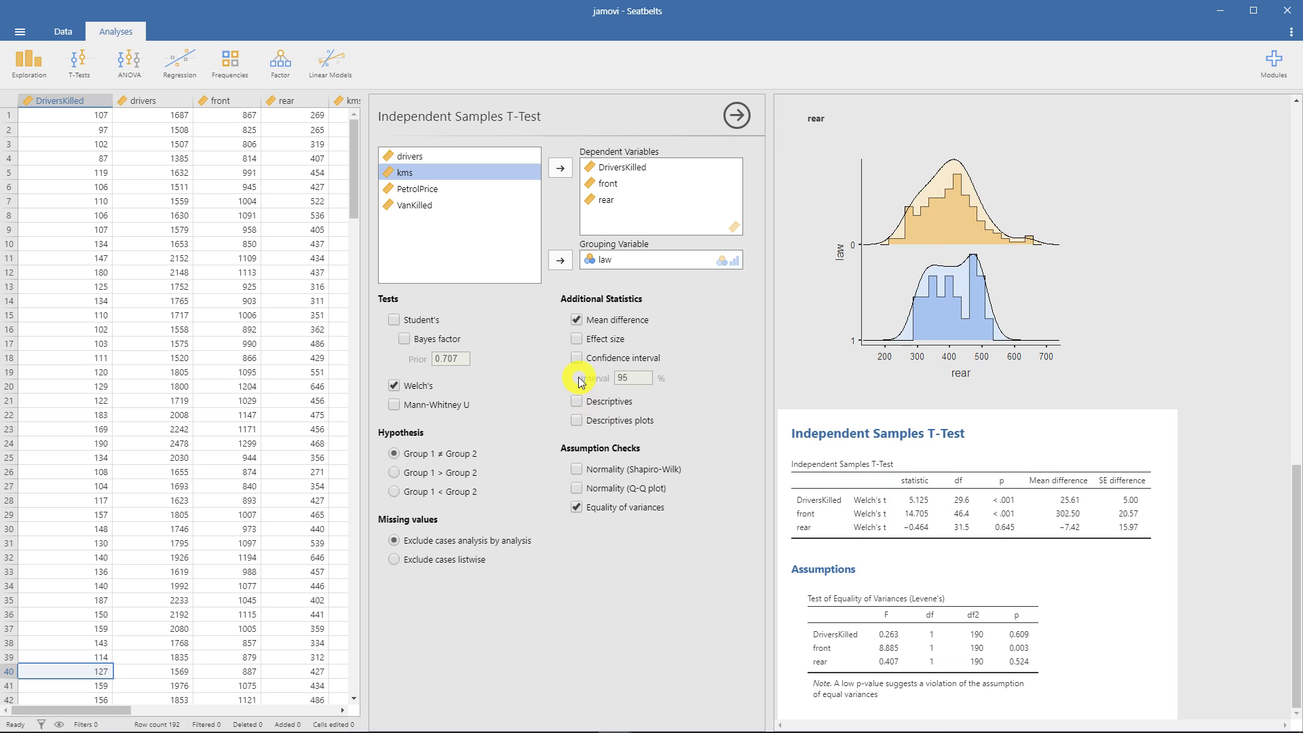
pyautogui.click(574, 405)
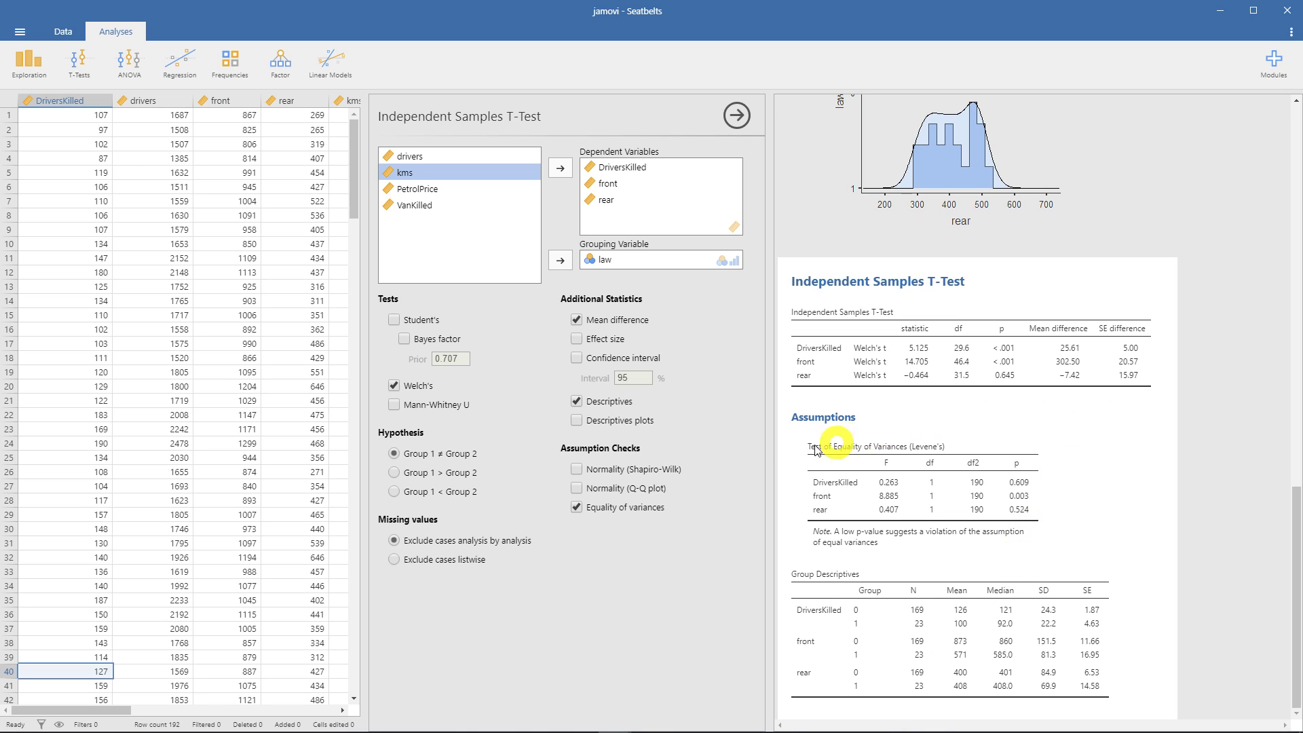
# Add normality Q-Q plots to the t-test, review them for DriversKilled, front and rear, and remove them again.
pyautogui.click(576, 488)
pyautogui.scroll(-2, 926, 492)
pyautogui.scroll(-8, 932, 477)
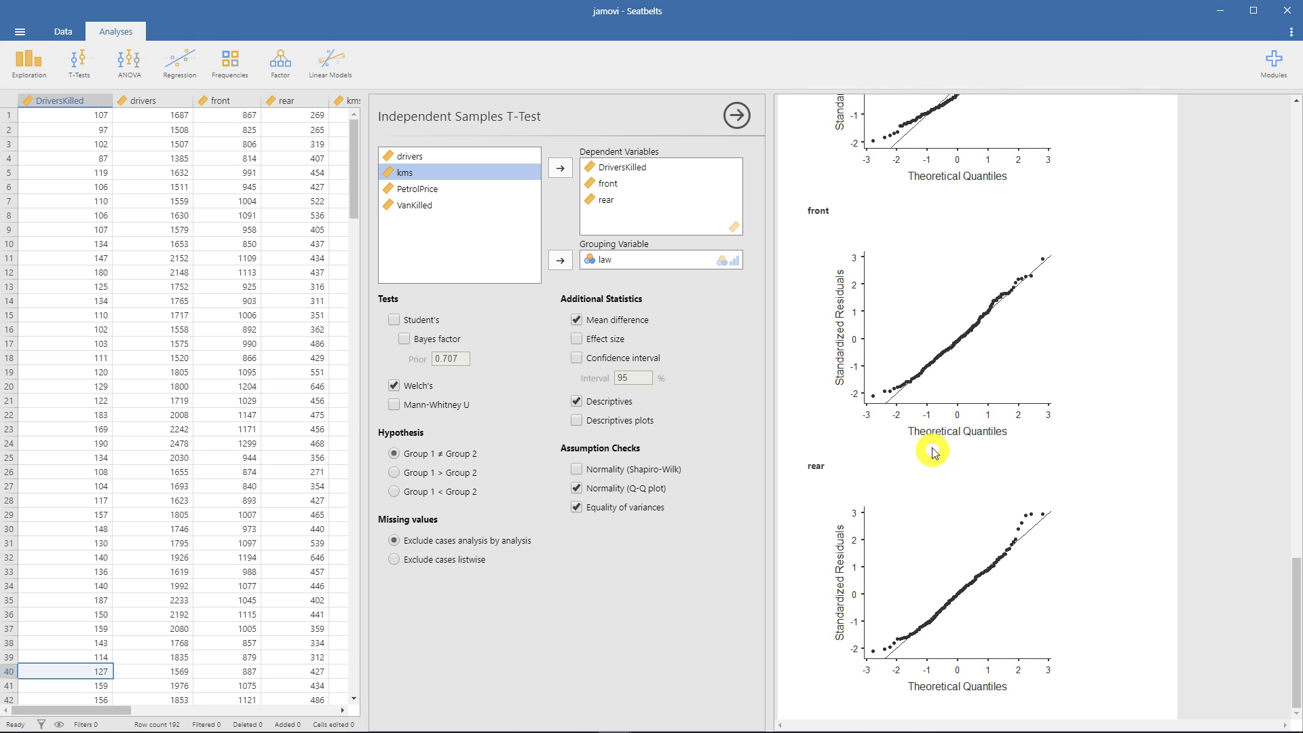
pyautogui.scroll(4, 932, 441)
pyautogui.scroll(-4, 902, 418)
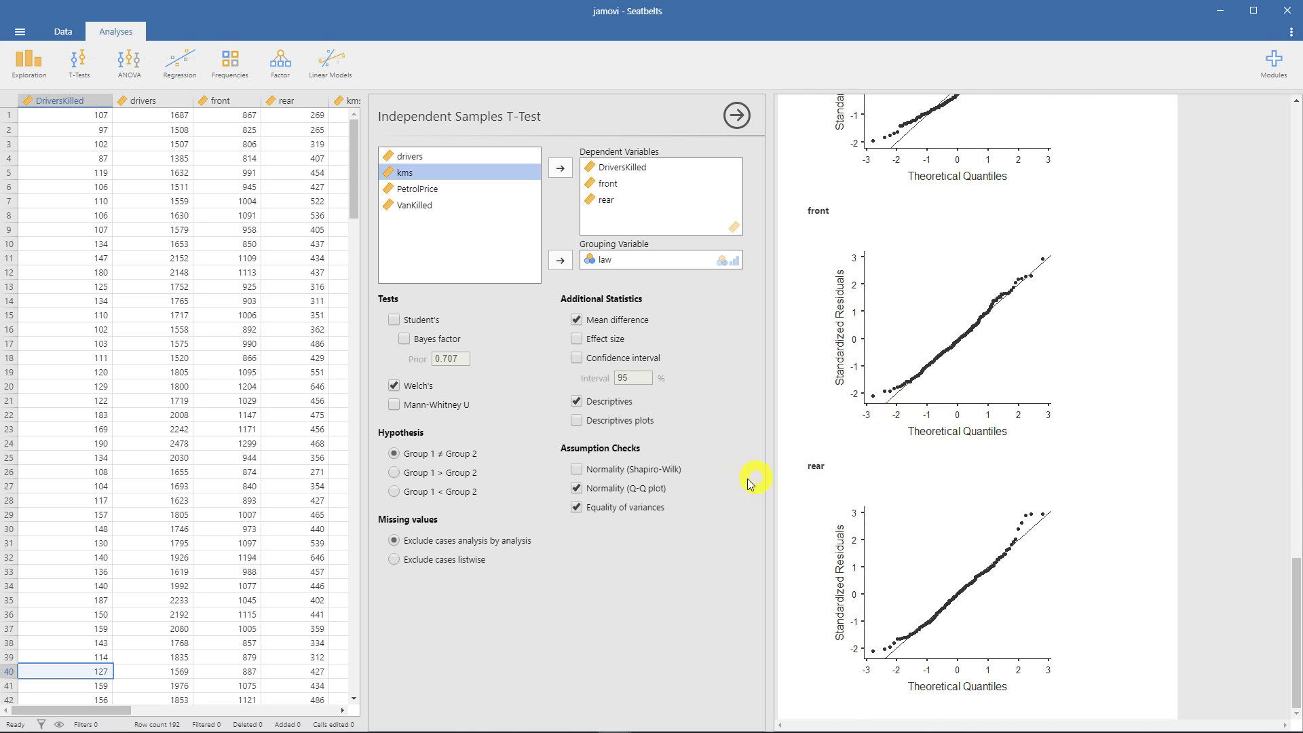
pyautogui.scroll(4, 1011, 440)
pyautogui.scroll(6, 1012, 440)
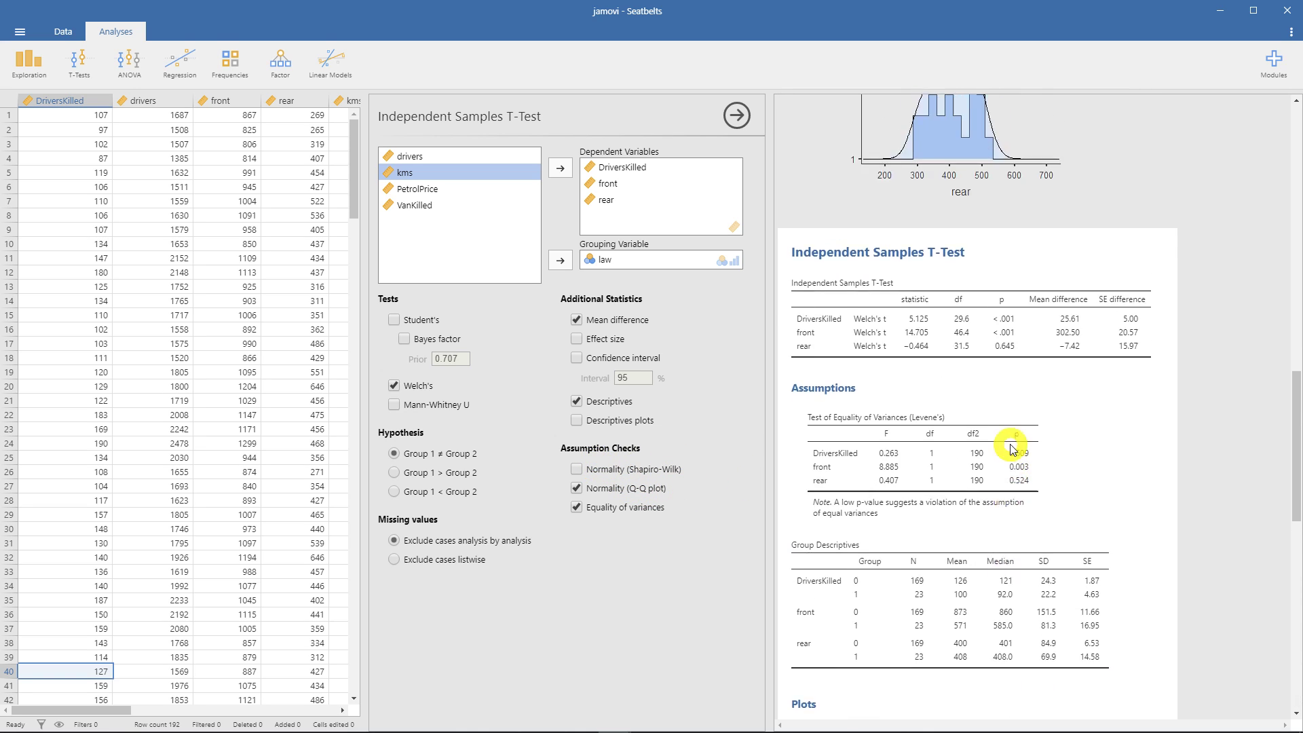
pyautogui.scroll(-2, 1009, 443)
pyautogui.scroll(-10, 1008, 443)
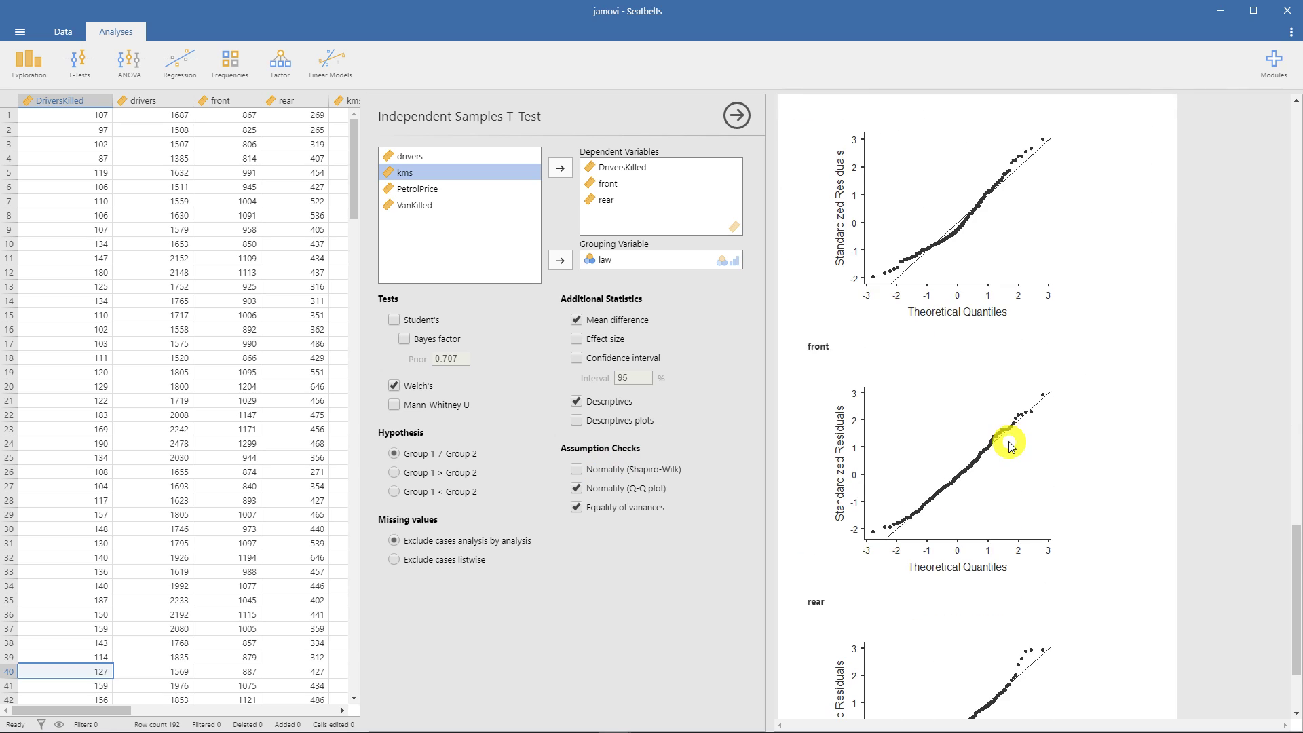
pyautogui.click(586, 491)
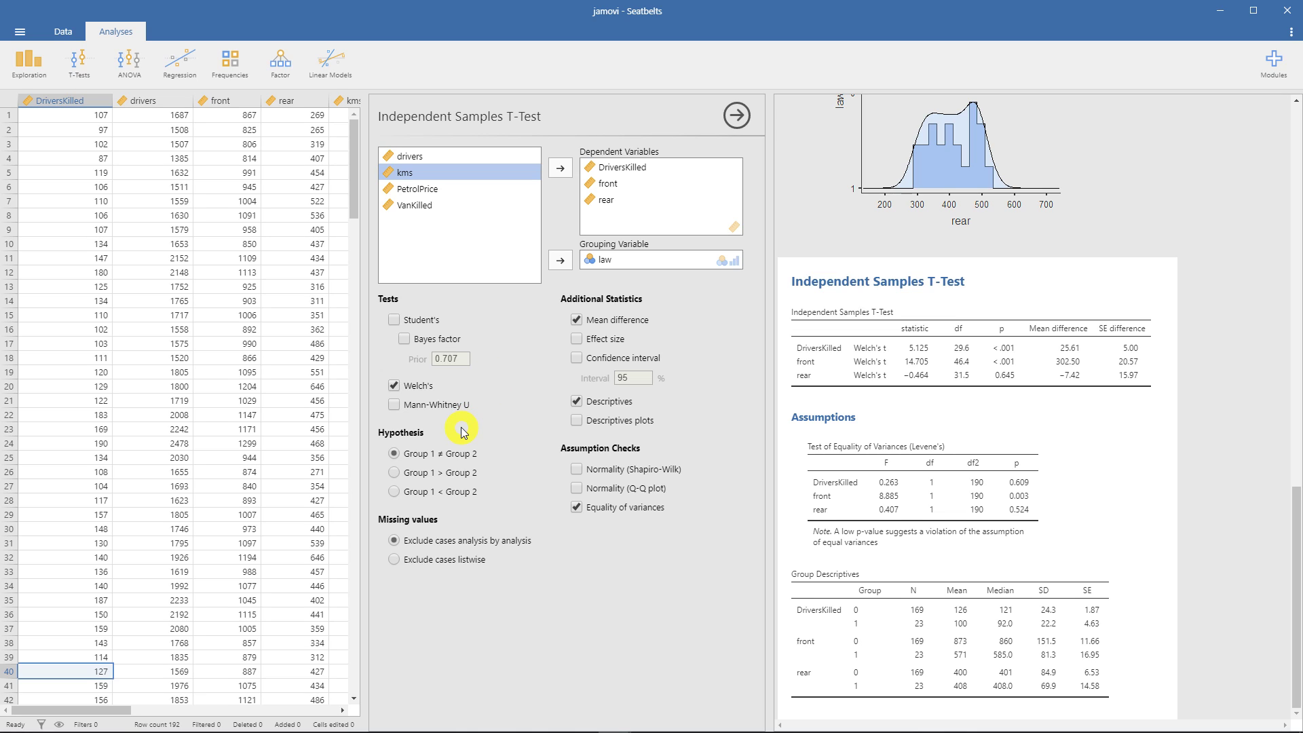
# Try the Mann-Whitney U test in place of Welch's test and switch back to Welch's.
pyautogui.click(395, 386)
pyautogui.click(394, 405)
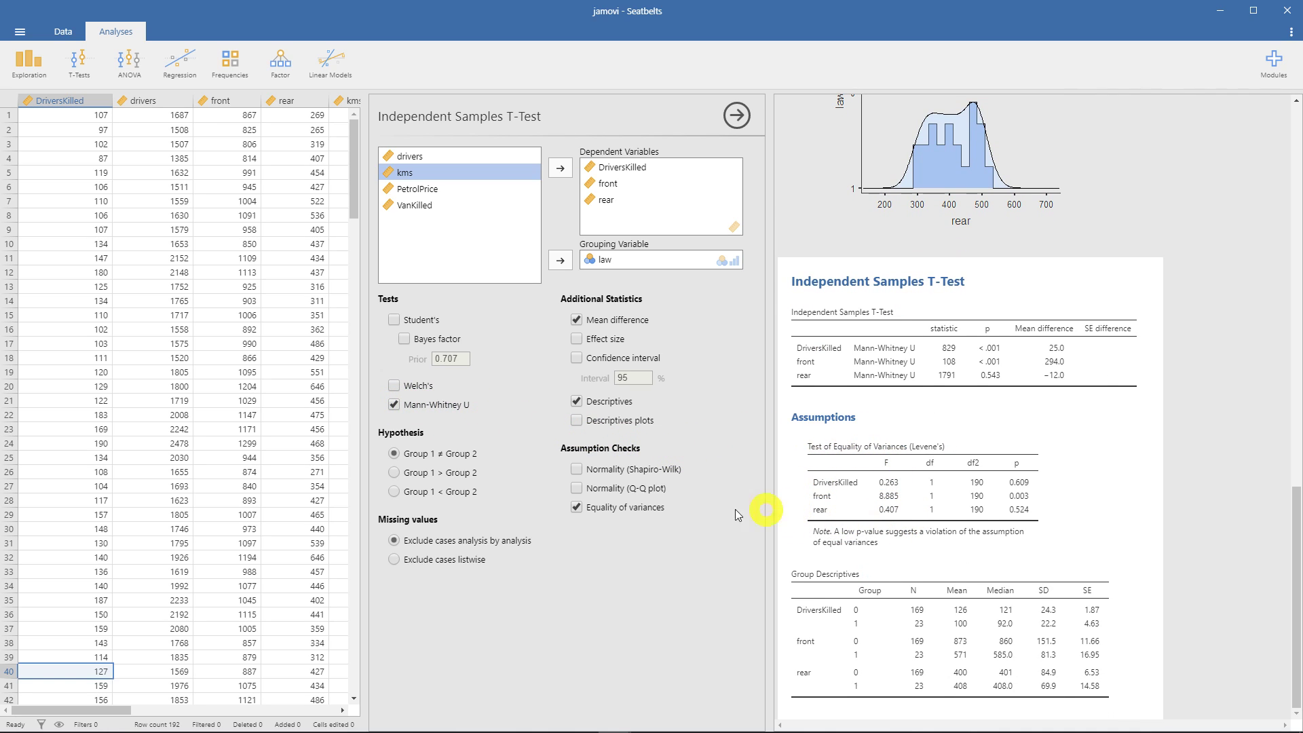
pyautogui.click(394, 411)
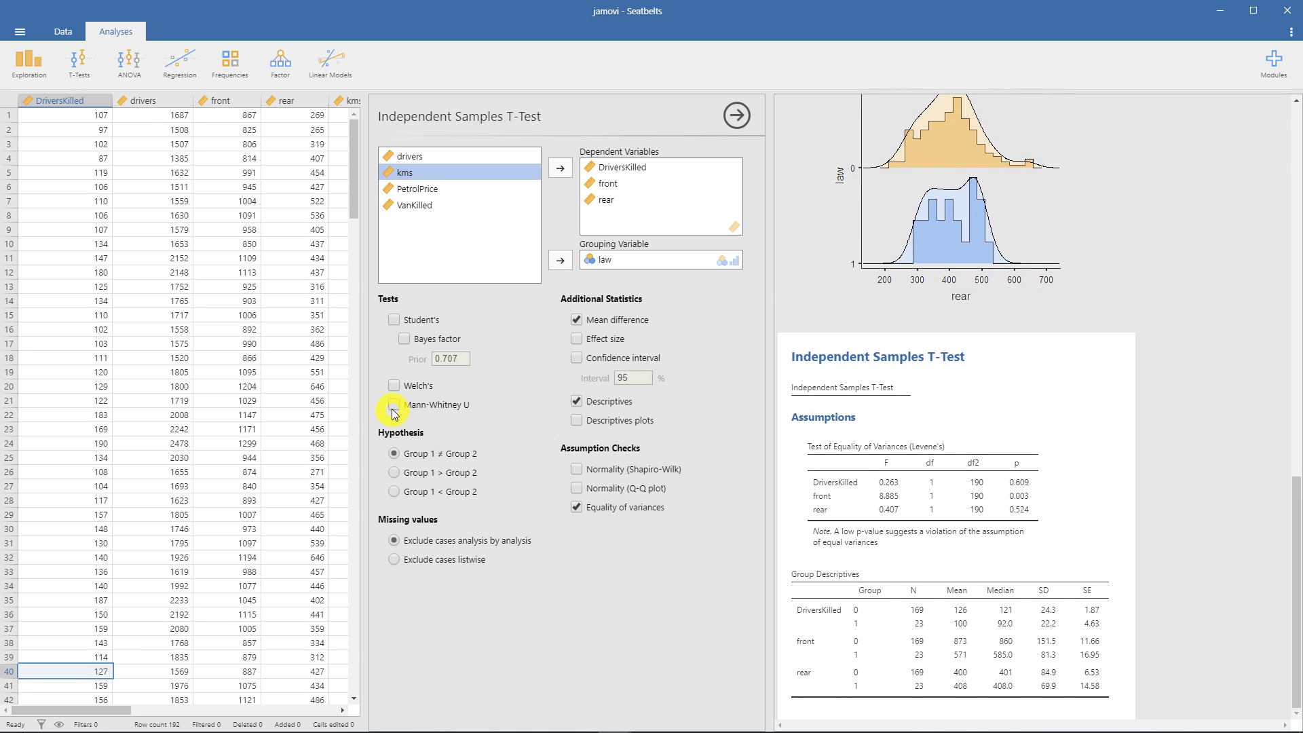
pyautogui.click(394, 386)
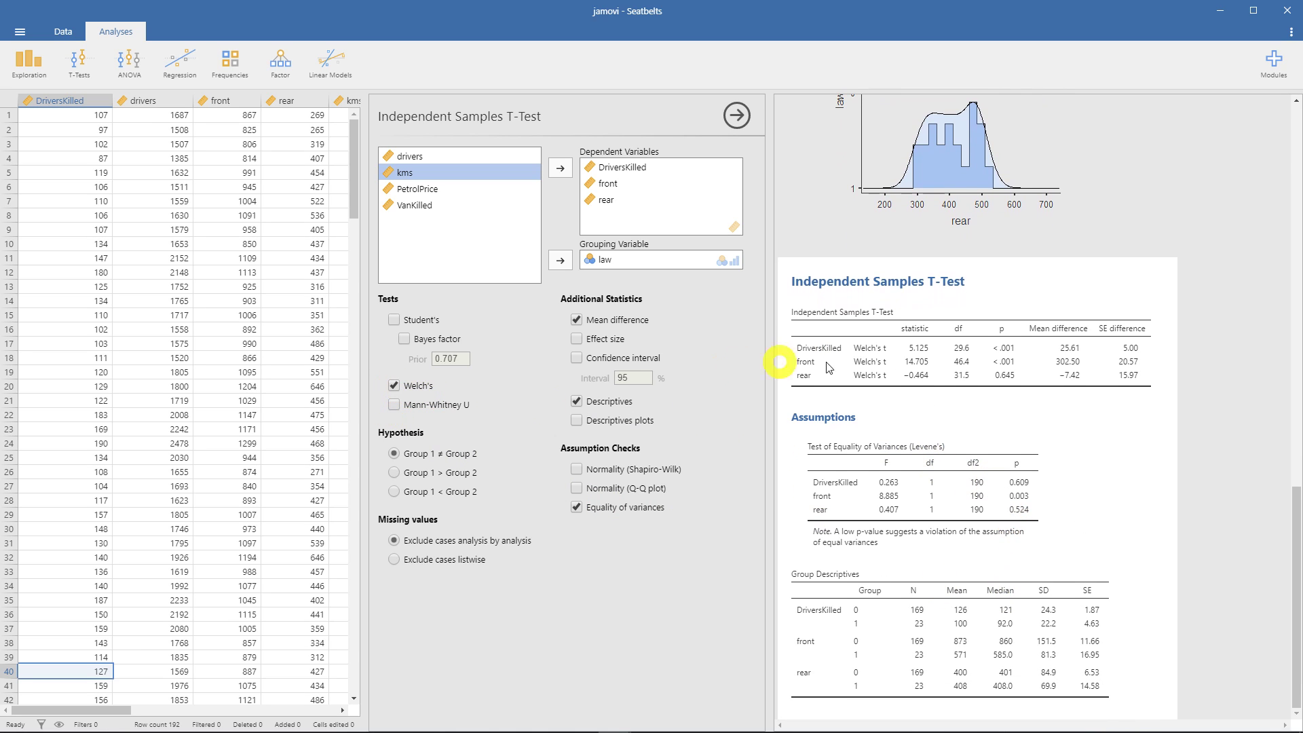